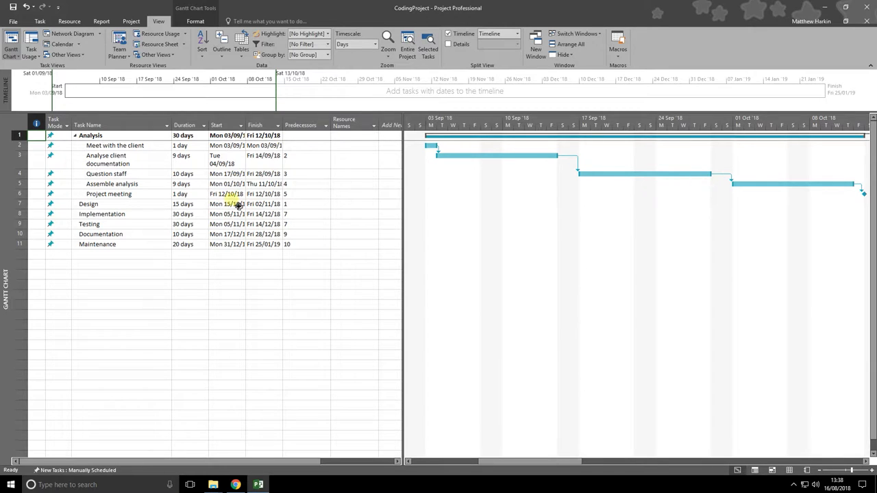
Set the duration of the Project meeting task to 2 days.
click(257, 195)
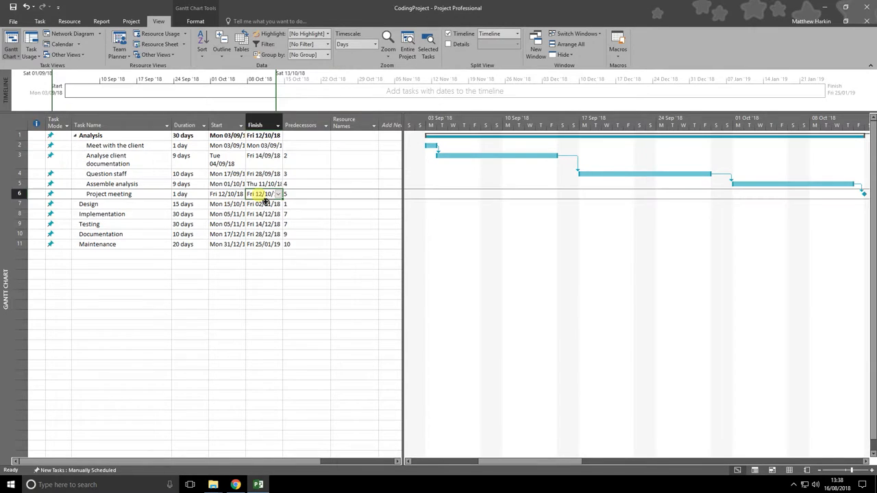
click(189, 196)
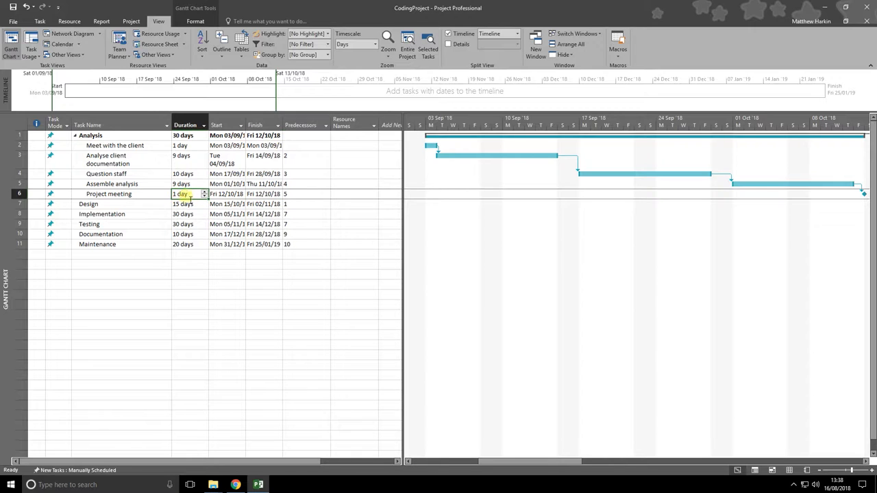
click(204, 193)
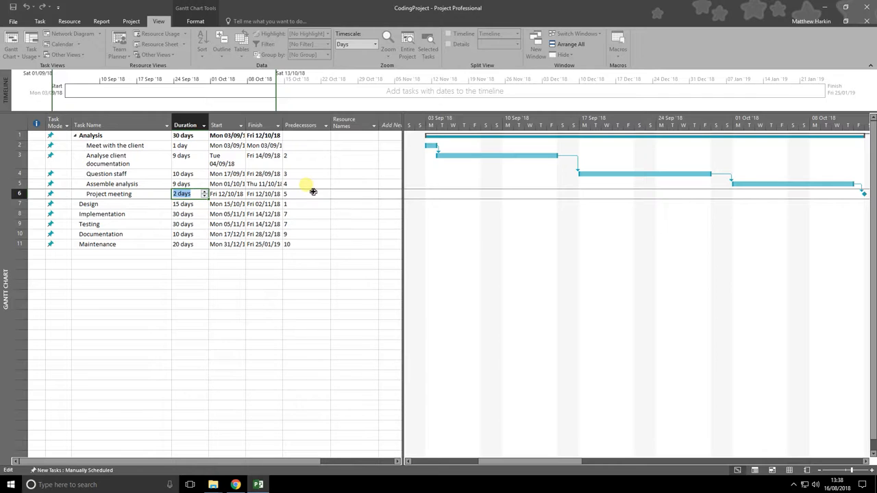
key(Return)
click(277, 194)
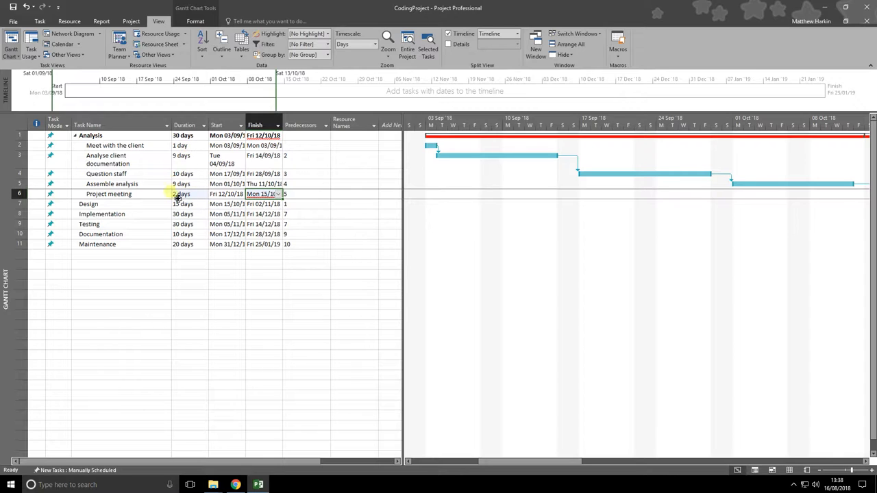
Set the duration of the Analysis summary task to 31 days.
click(200, 136)
text(31)
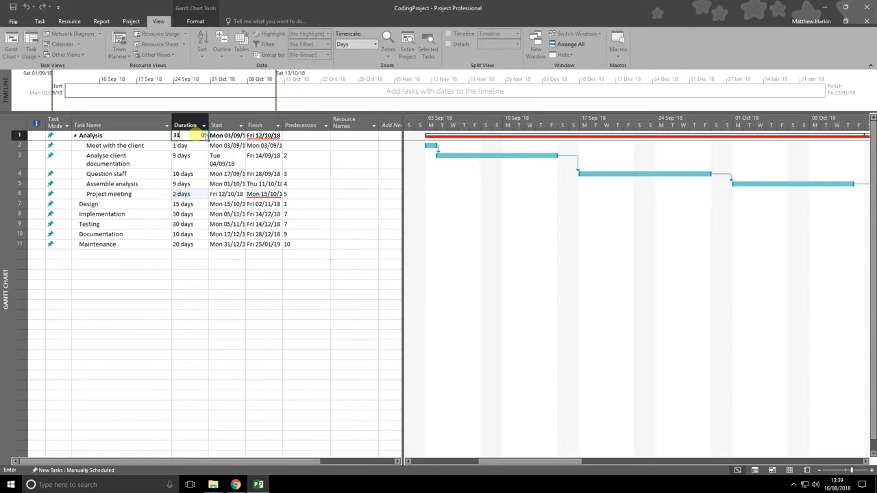
key(Return)
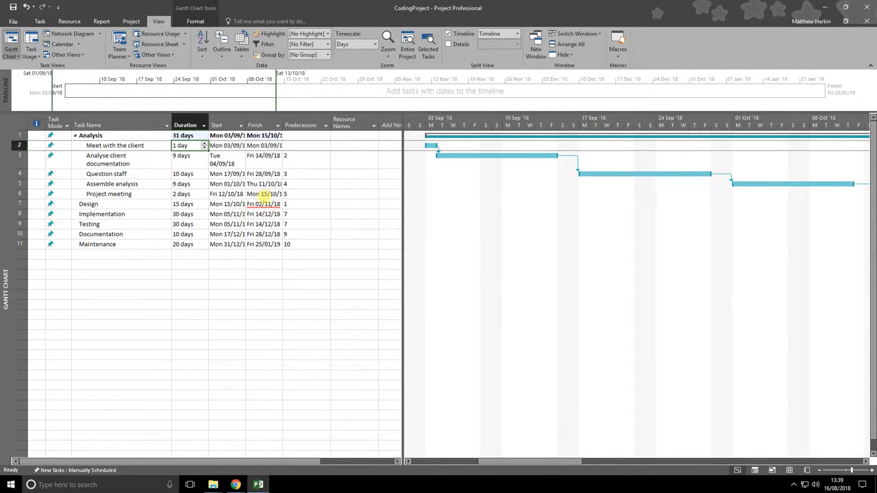
Re-enter 1 as the predecessor of the Design task to reschedule it after Analysis.
click(310, 207)
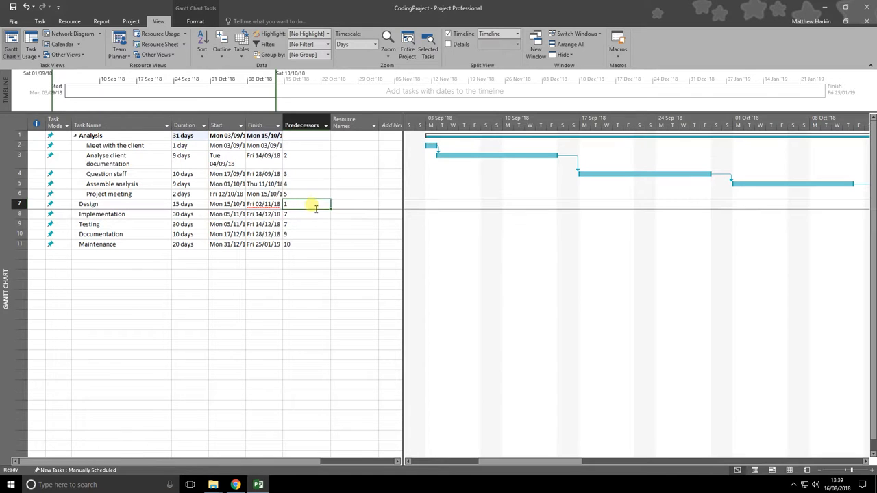
key(Delete)
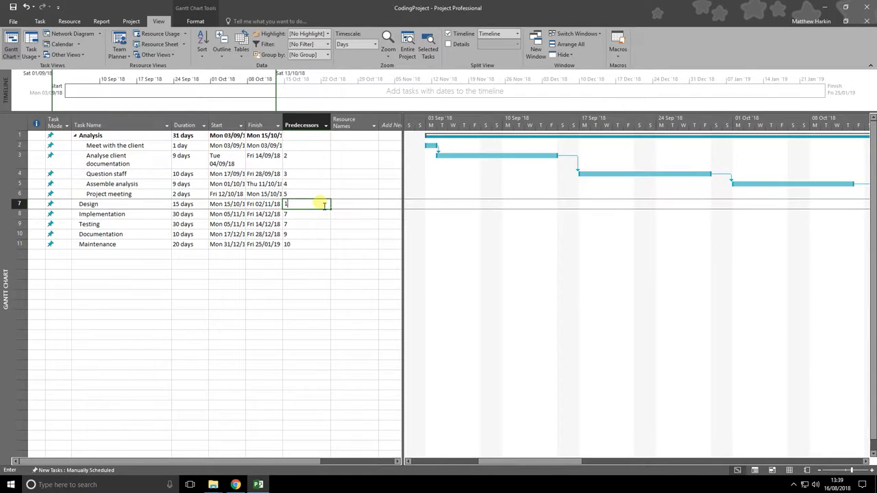
text(1)
key(Return)
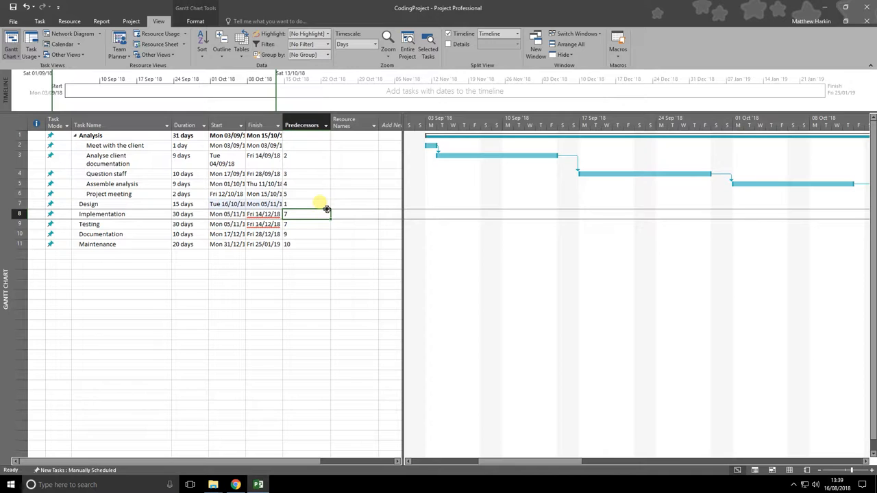
Re-enter the predecessors 7 for Implementation, 7 for Testing, 9 for Documentation and 10 for Maintenance to reschedule these tasks.
click(327, 207)
key(Return)
key(Return)
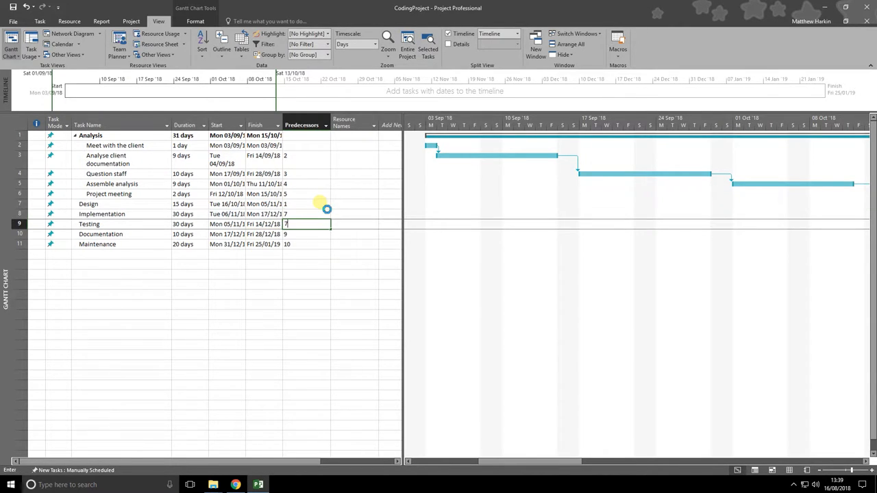
key(Return)
text(9)
key(Return)
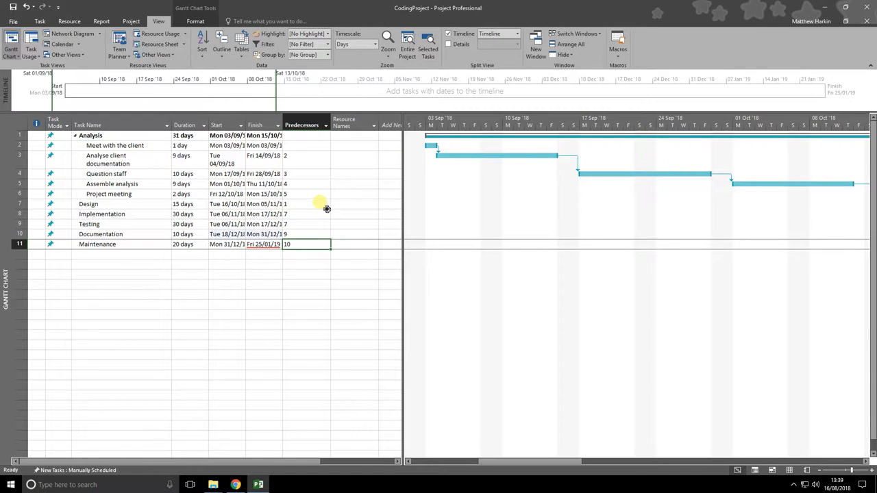
text(10)
key(Return)
key(Up)
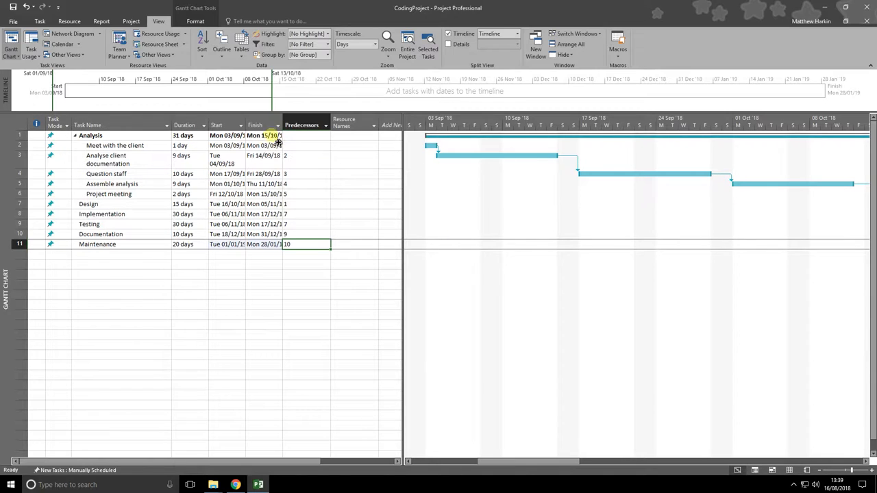
Compare the durations of the five Analysis subtasks with the duration of the Analysis summary task.
click(197, 147)
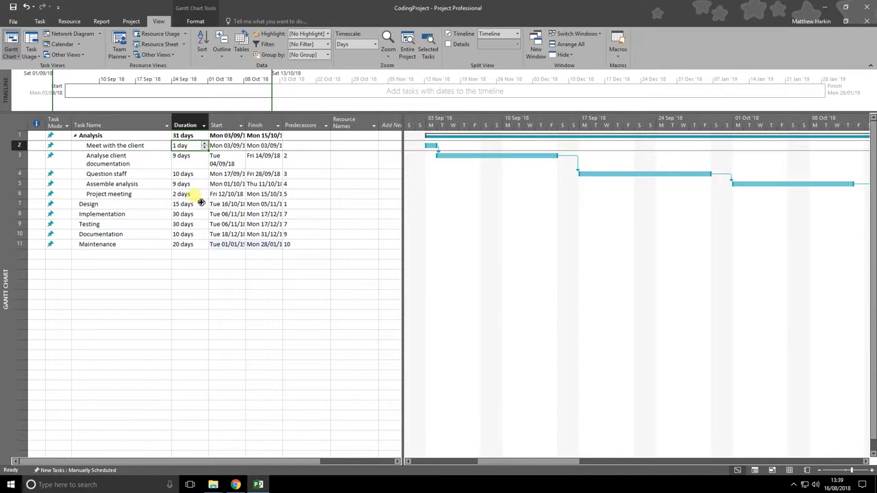
shift+click(198, 197)
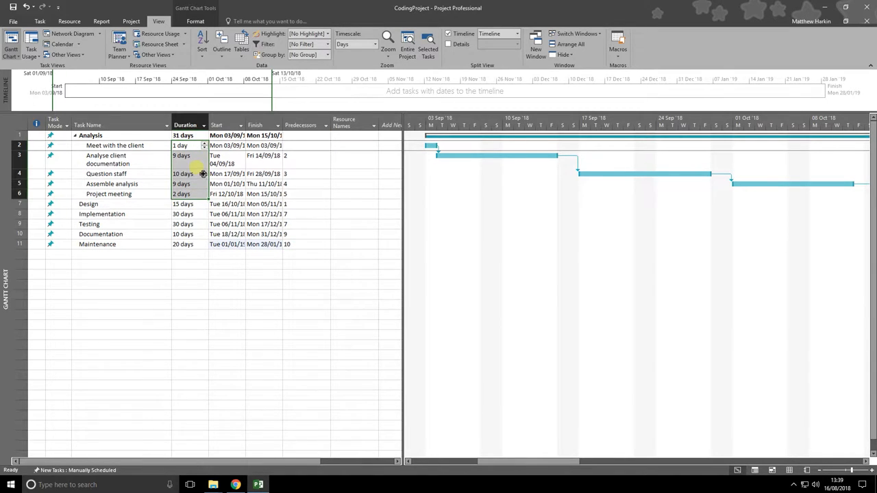
click(203, 137)
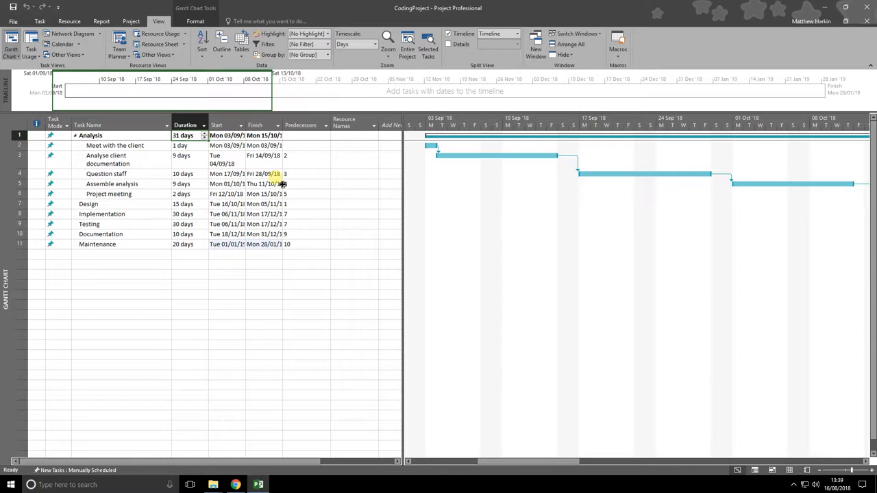
Switch to the Resource Sheet and add a resource named Project Manager in the first row.
click(40, 21)
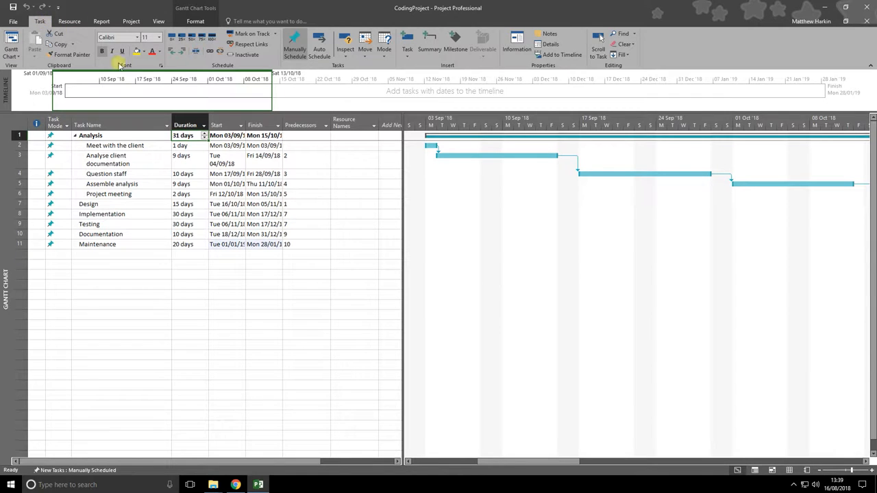
click(159, 22)
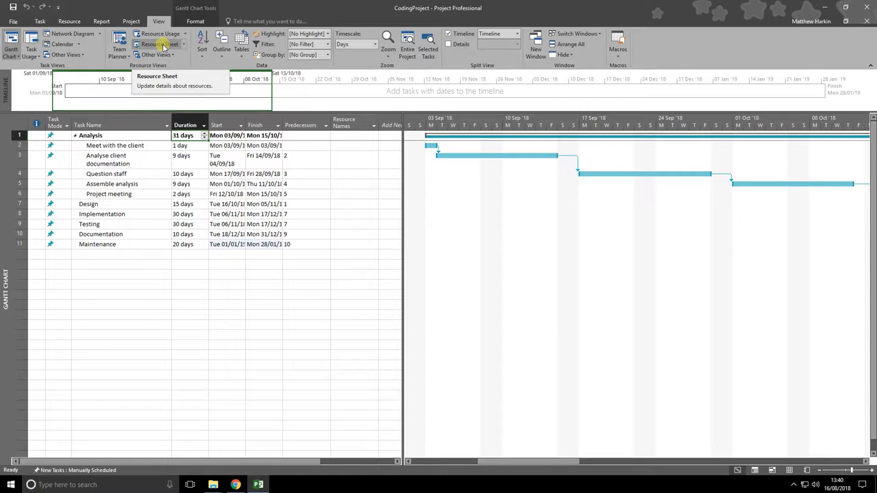
click(163, 44)
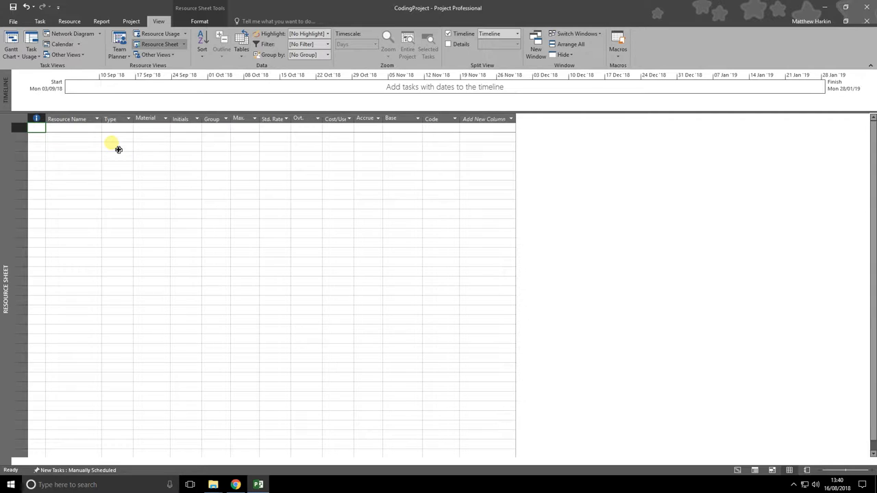
click(89, 129)
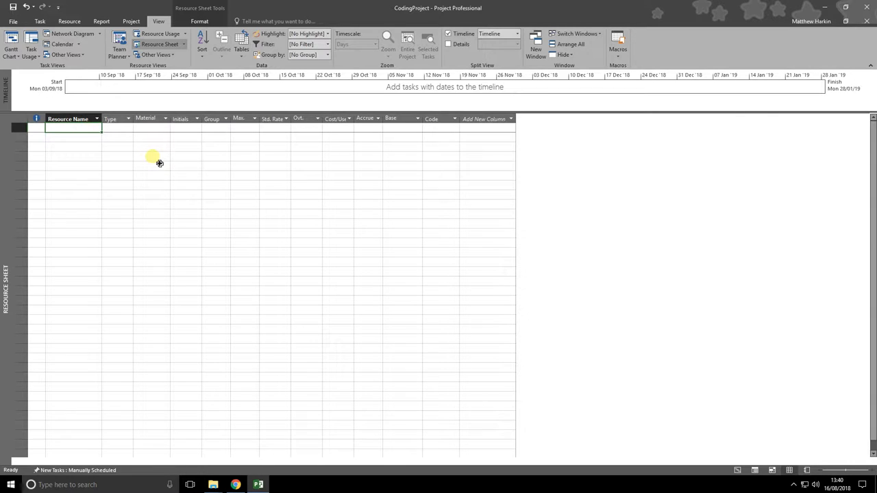
text(Project Manager)
key(Return)
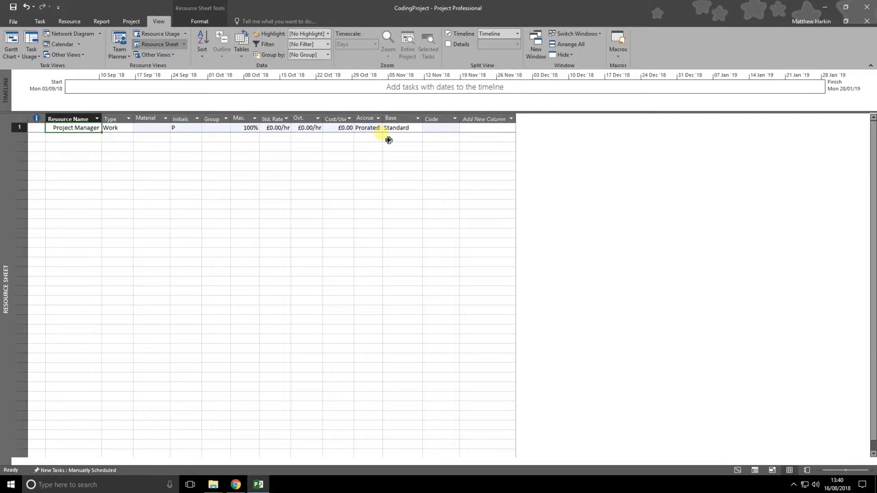
Set the standard rate of the Project Manager to £50.00/hr.
click(280, 129)
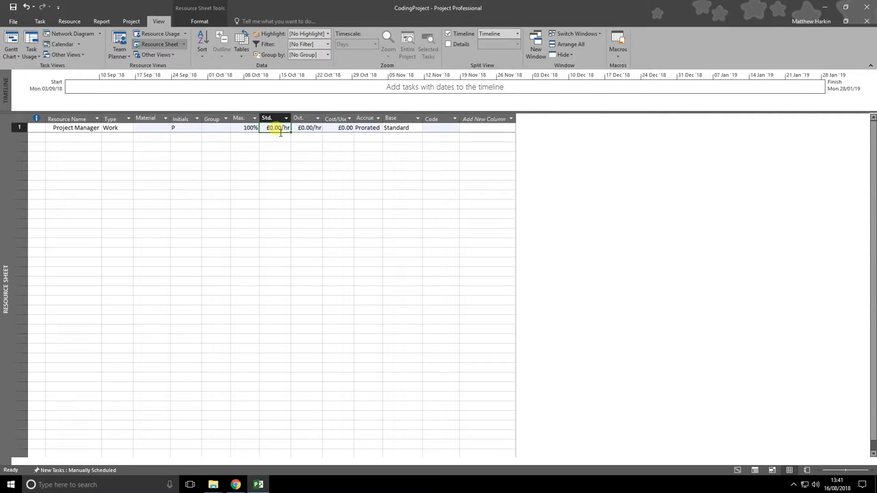
text(50)
key(Return)
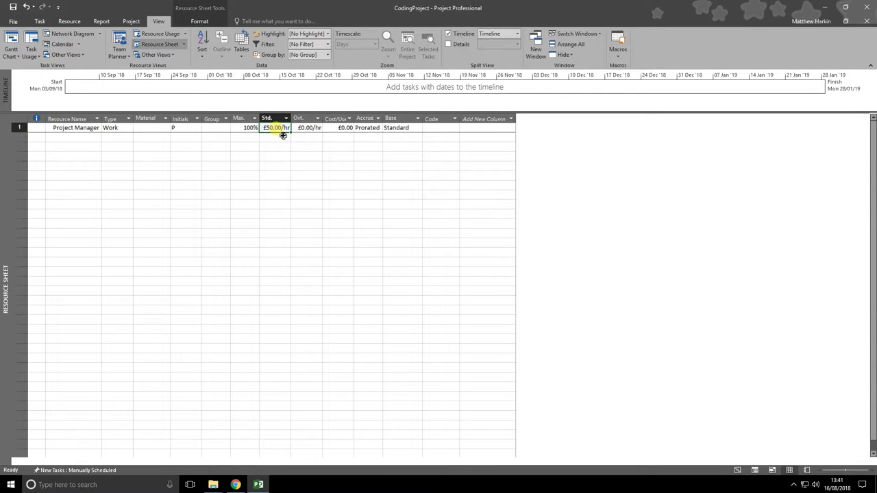
key(Tab)
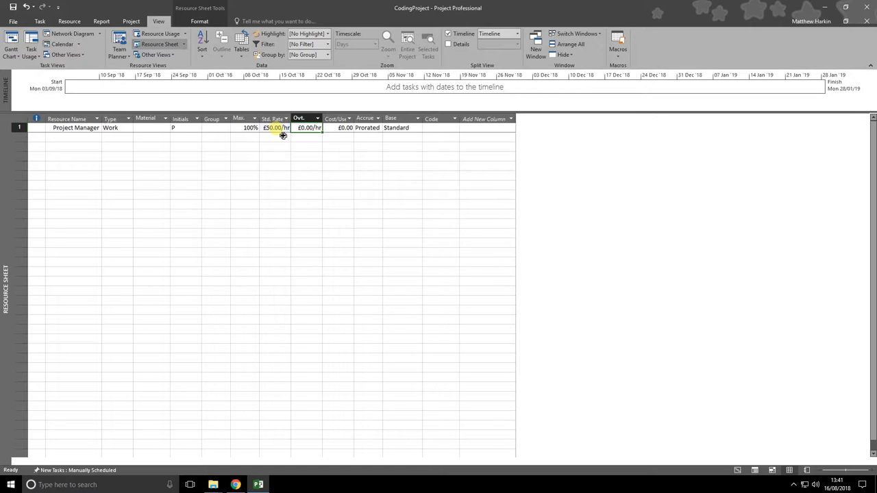
Add a resource named Analyst 1 in the row below Project Manager.
key(Down)
key(Left)
key(Left)
key(Left)
key(Left)
key(Left)
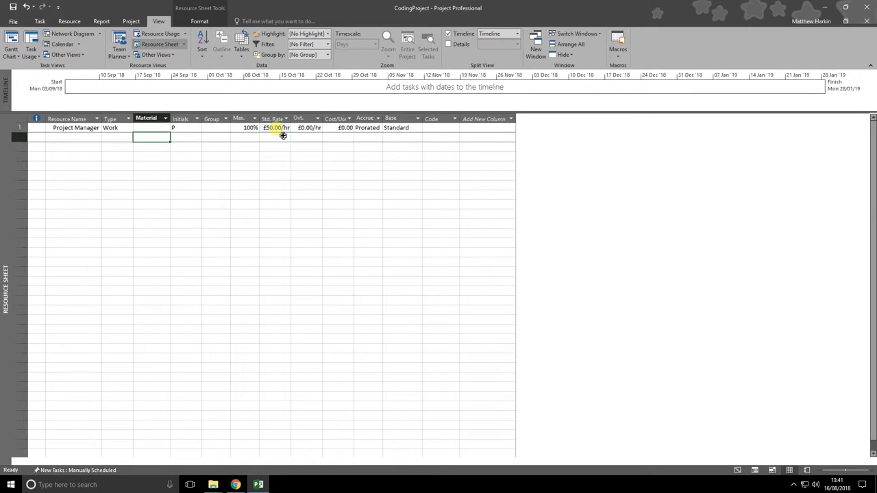
key(Left)
key(Left)
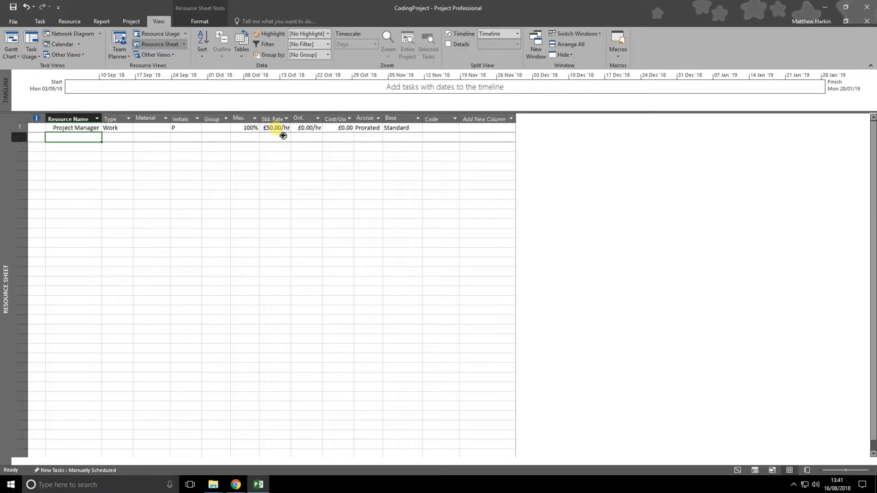
text(Analuyst)
key(BackSpace)
key(BackSpace)
key(BackSpace)
key(BackSpace)
text(yst 1)
Set the standard rate of Analyst 1 to £40.00/hr.
key(Tab)
key(Tab)
key(Tab)
key(Tab)
key(Tab)
key(Tab)
text(40)
key(Return)
Add a resource named Analyst 2 in the row below Analyst 1.
key(Left)
key(Left)
key(Left)
key(Left)
key(Left)
key(Left)
text(Analyst 2)
key(Return)
key(Up)
Set the standard rate of Analyst 2 to £40.00/hr.
key(Tab)
key(Tab)
key(Tab)
key(Tab)
key(Tab)
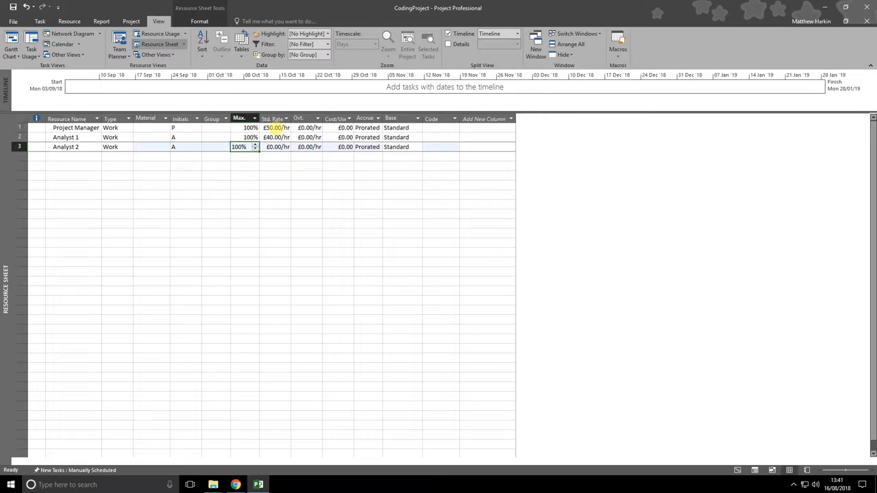
key(Tab)
text(40)
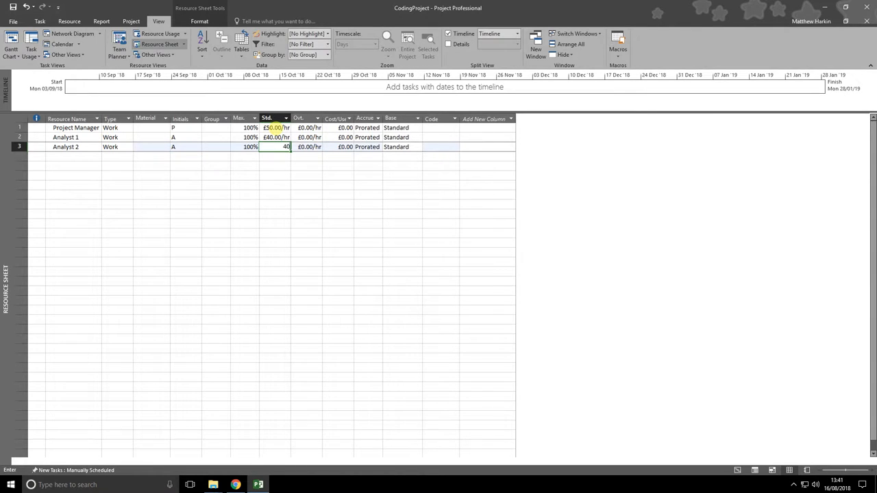
key(Return)
key(Up)
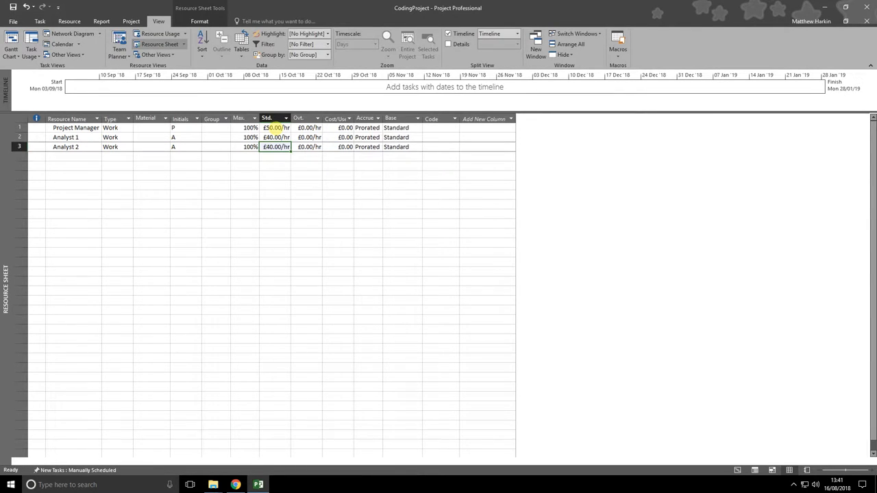
Add a resource named Office in the row below Analyst 2.
key(Down)
key(shift+Tab)
key(shift+Tab)
key(shift+Tab)
key(shift+Tab)
key(shift+Tab)
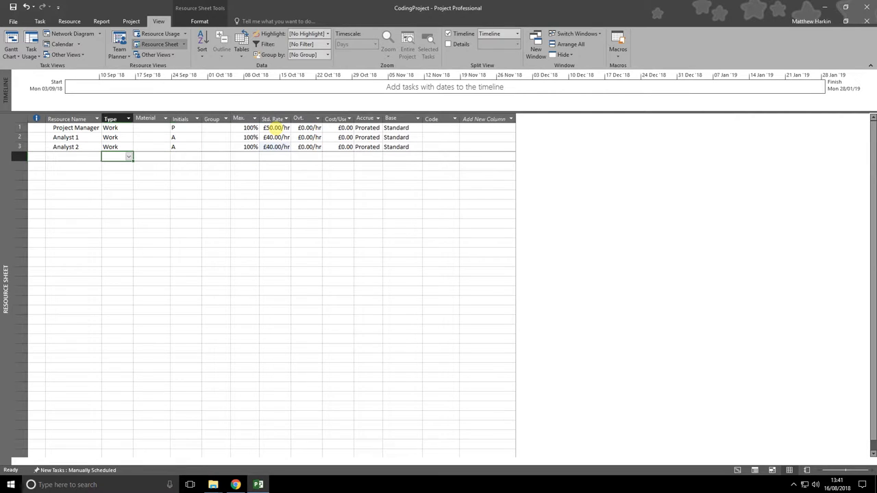
key(shift+Tab)
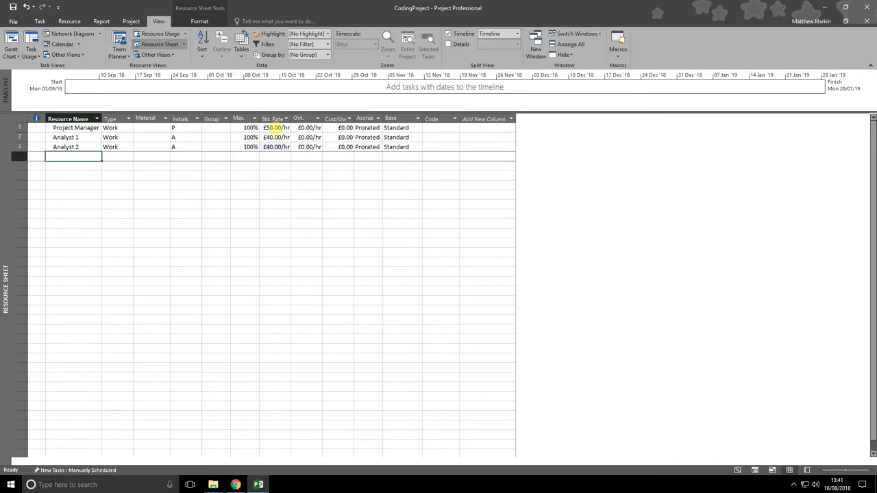
text(Office)
key(Return)
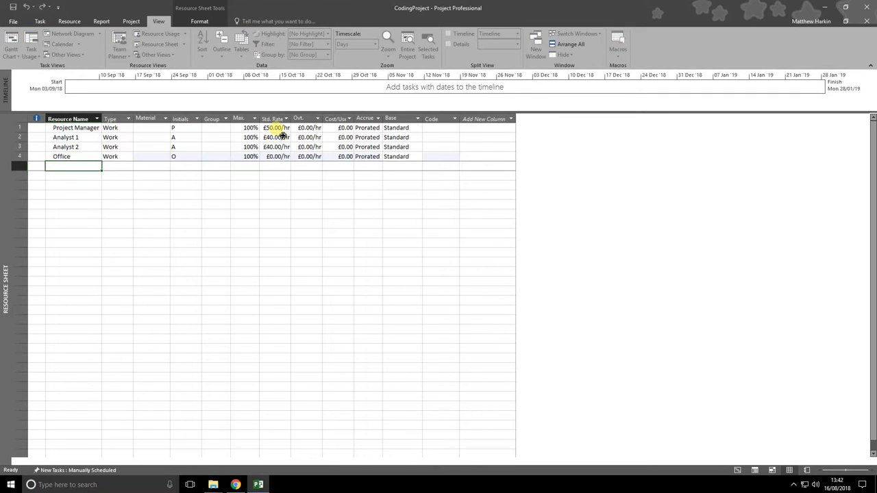
key(Up)
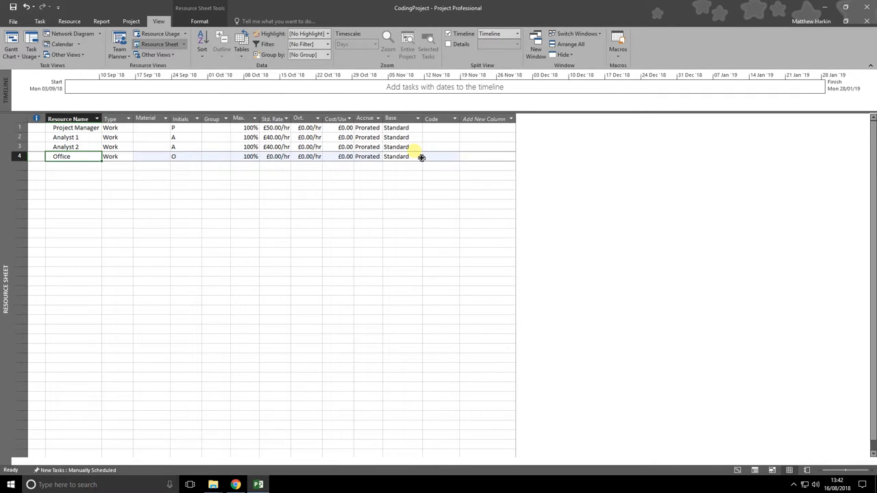
Set the cost per use of the Office resource to £1,000.00.
click(345, 161)
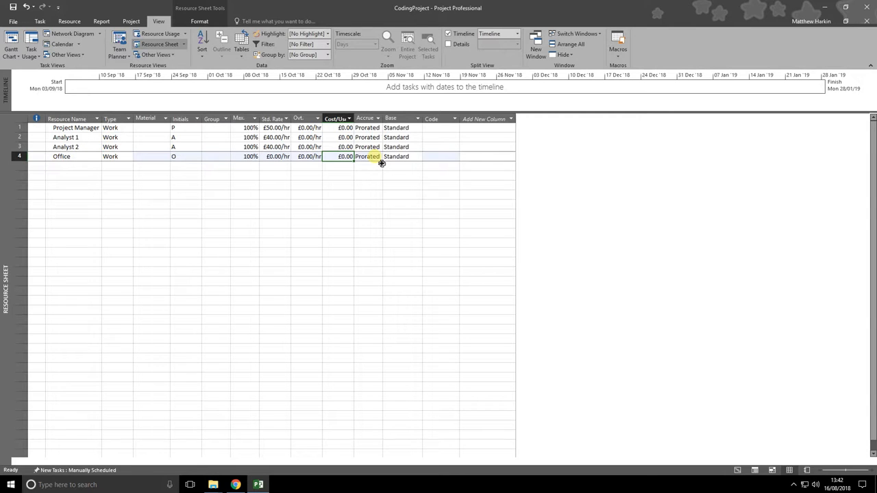
text(10)
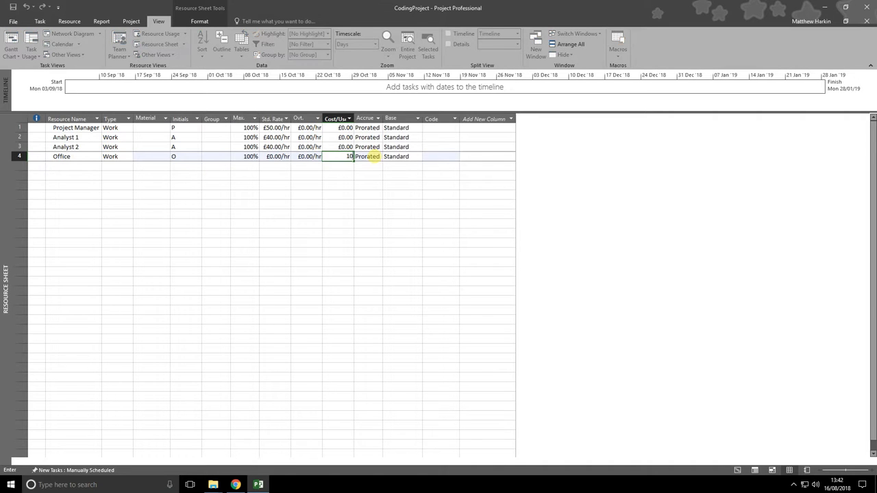
text(00)
key(Return)
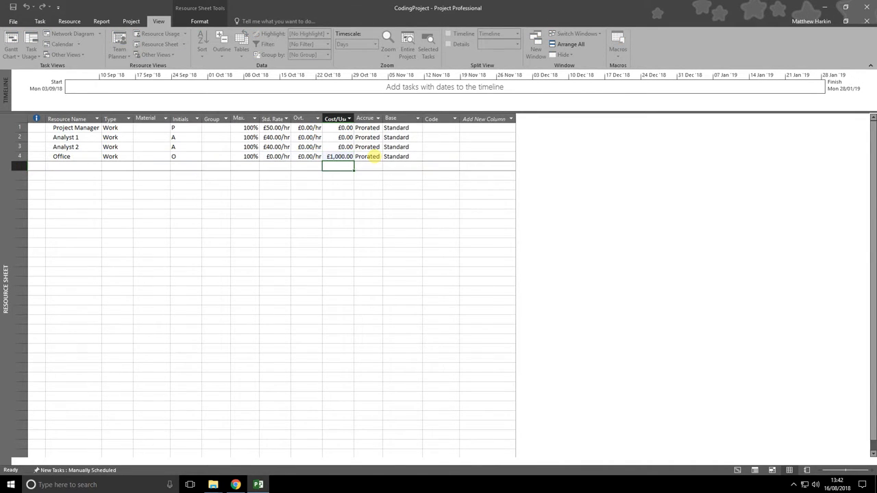
Add a resource named Programmer in the row below Office.
key(Up)
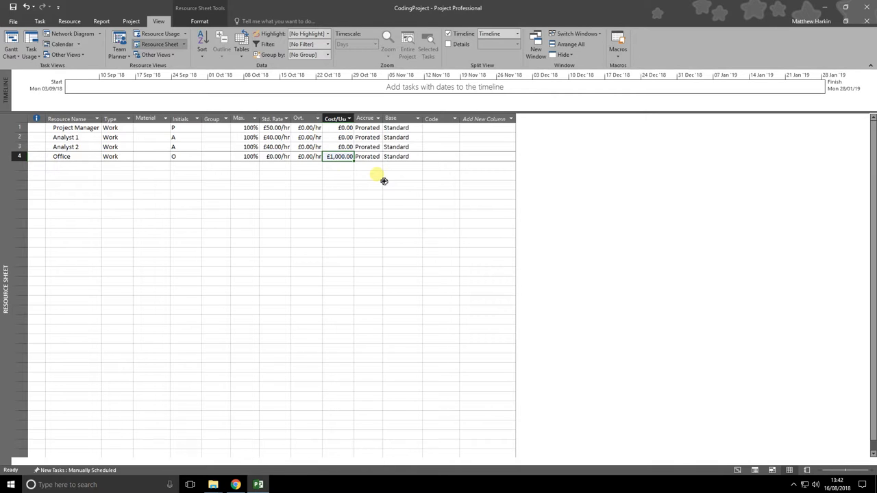
click(71, 166)
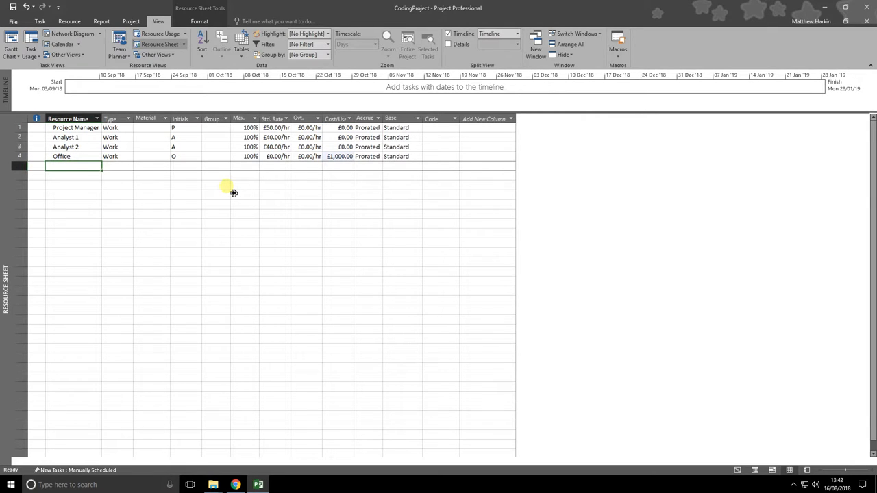
text(Programmer)
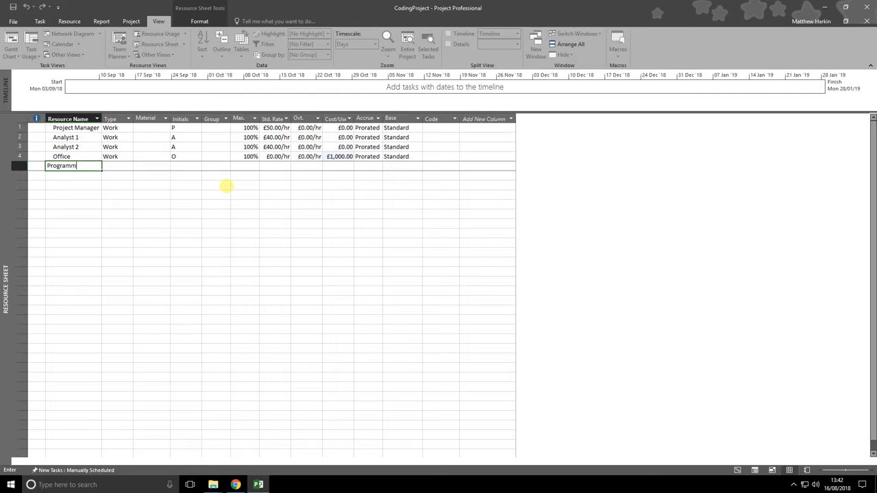
Set the standard rate of the Programmer resource to £35.00/hr.
key(Tab)
key(Tab)
key(Tab)
key(Tab)
key(Tab)
key(Tab)
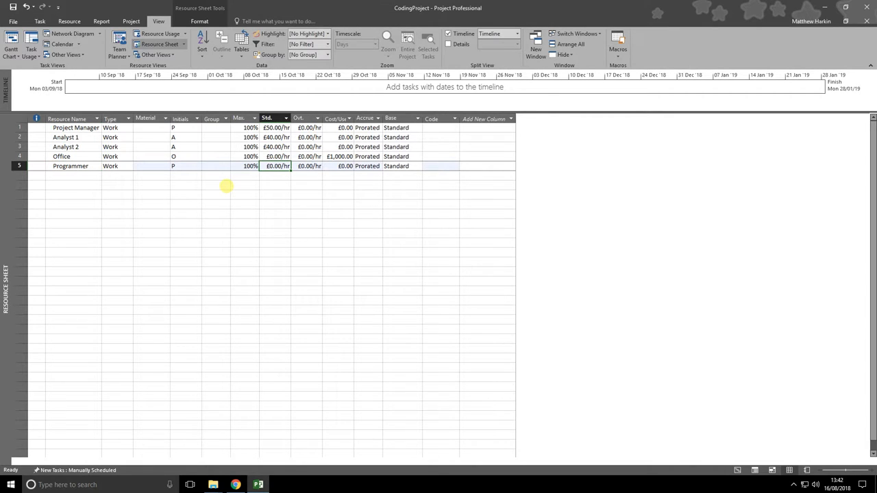
text(35)
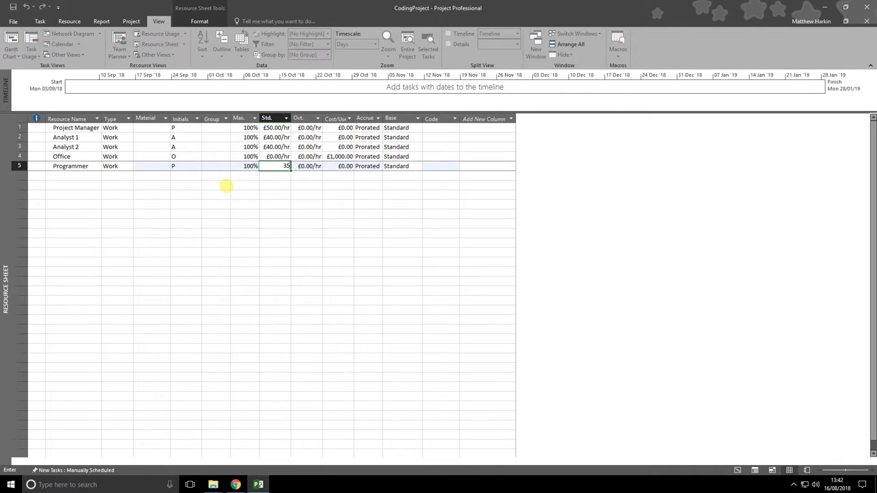
key(Return)
Add a resource named Designer in the row below Programmer.
key(Left)
key(Left)
key(Left)
key(Left)
key(Left)
key(Left)
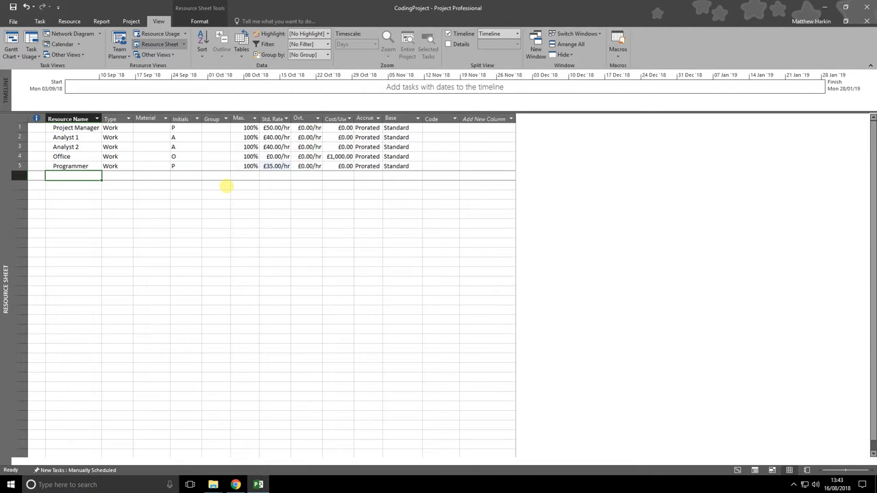
text(Designer)
Set the standard rate of the Designer resource to £25.00/hr.
key(Tab)
key(Tab)
key(Tab)
key(Tab)
key(Tab)
key(Tab)
text(25)
key(Return)
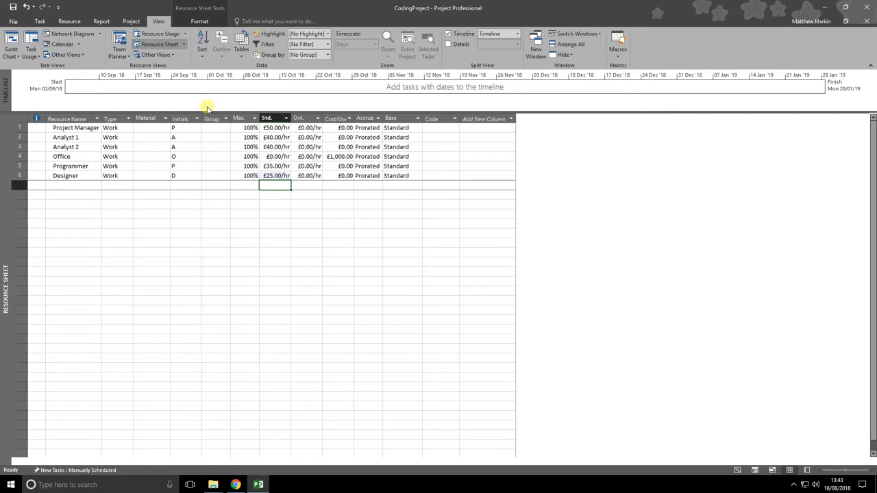
Save the project and switch to the Gantt Chart view.
click(13, 7)
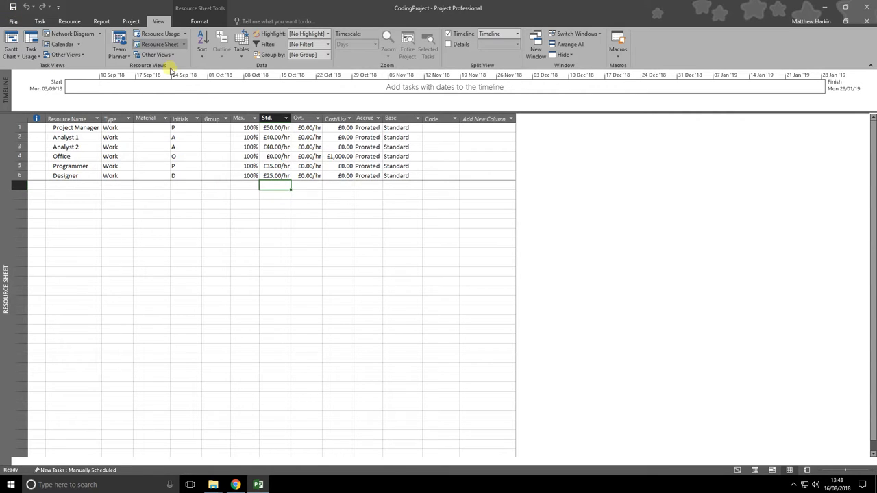
click(40, 21)
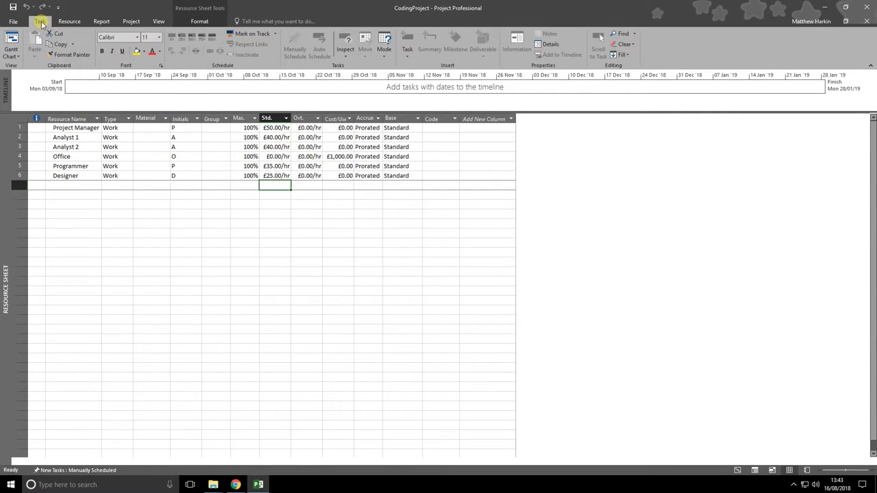
click(7, 47)
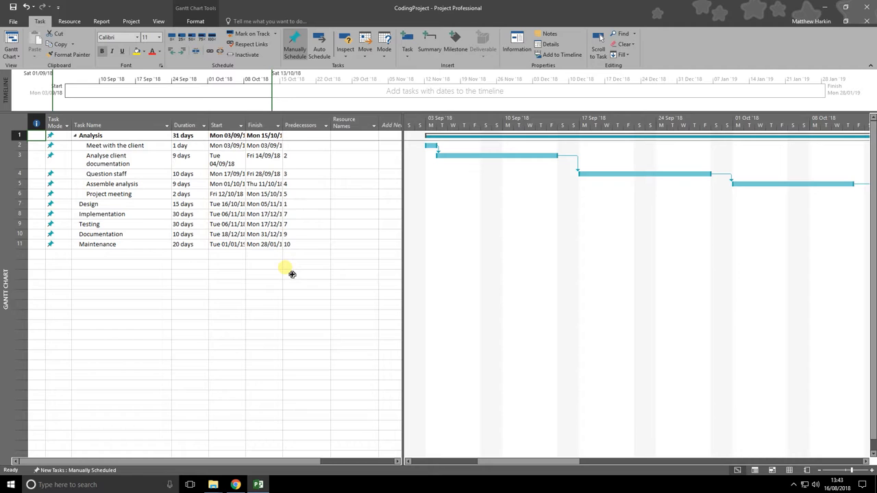
Assign the Project Manager resource to the task Meet with the client.
click(359, 147)
click(374, 146)
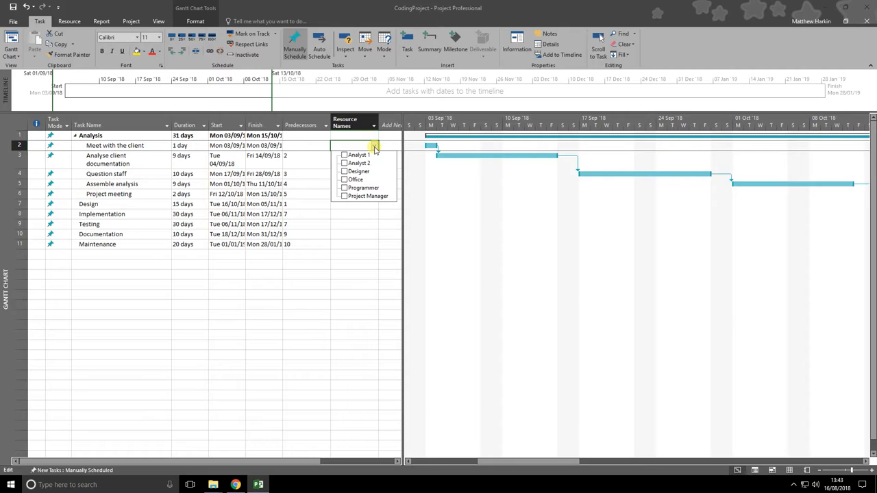
click(345, 197)
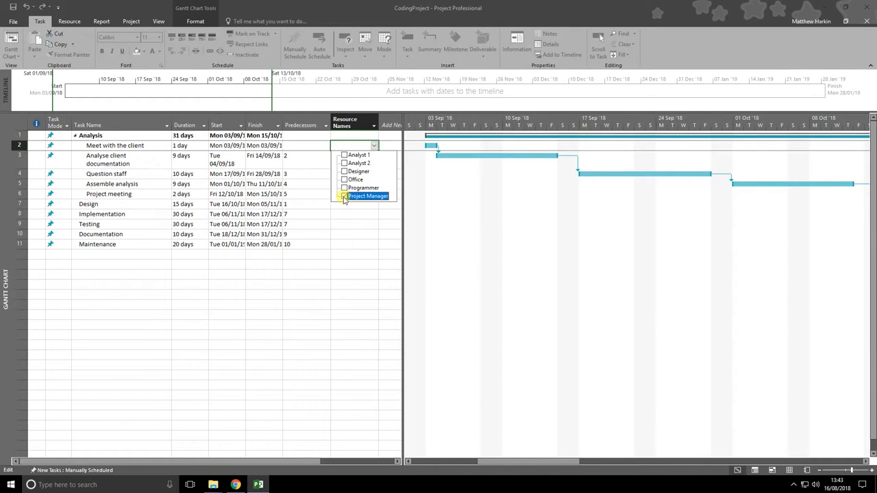
click(347, 214)
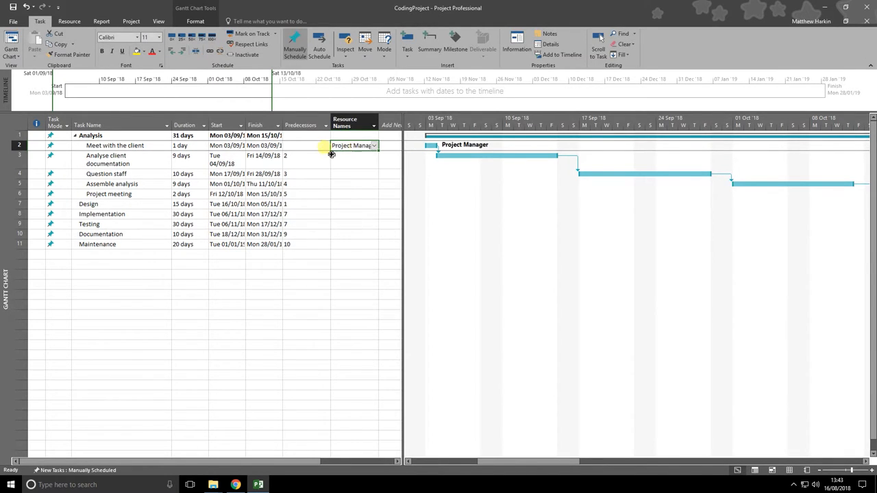
Assign the Project Manager resource to the task Analyse client documentation.
click(359, 164)
click(373, 162)
click(343, 214)
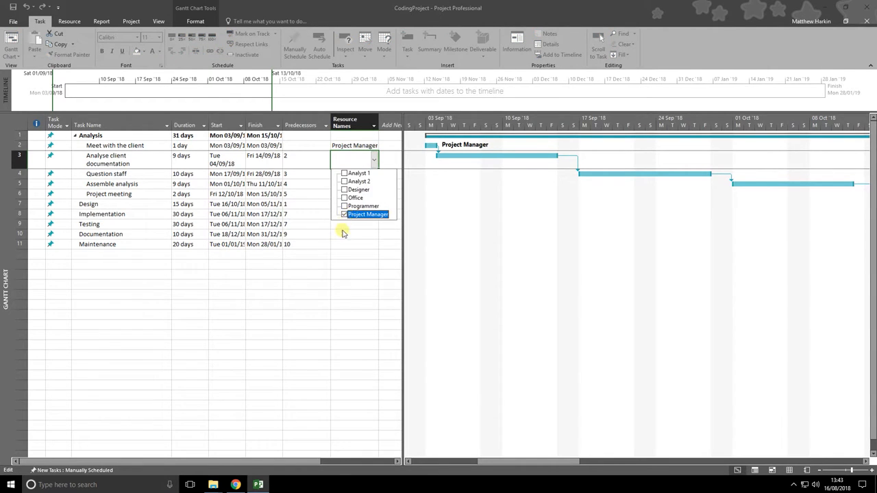
click(343, 231)
Assign the Project Manager resource to the task Question staff.
click(372, 175)
click(374, 174)
click(344, 224)
click(350, 243)
Assign the Project Manager resource to the task Assemble analysis.
click(361, 184)
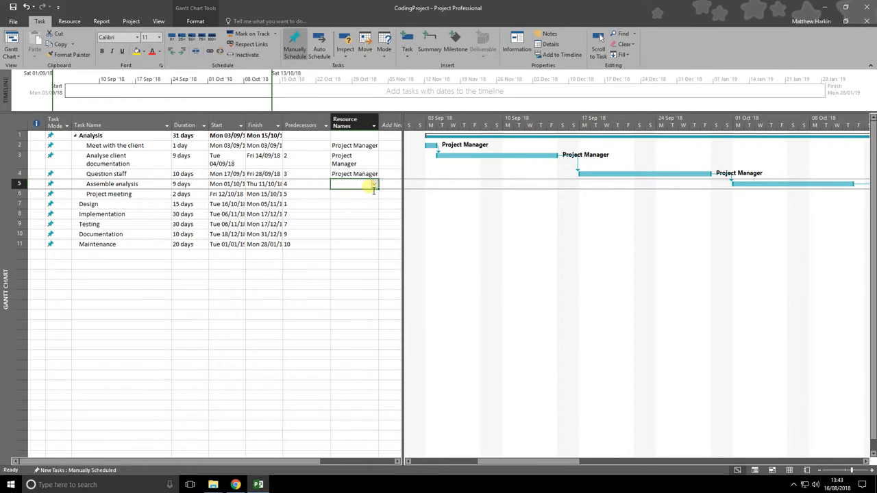
click(374, 184)
click(348, 234)
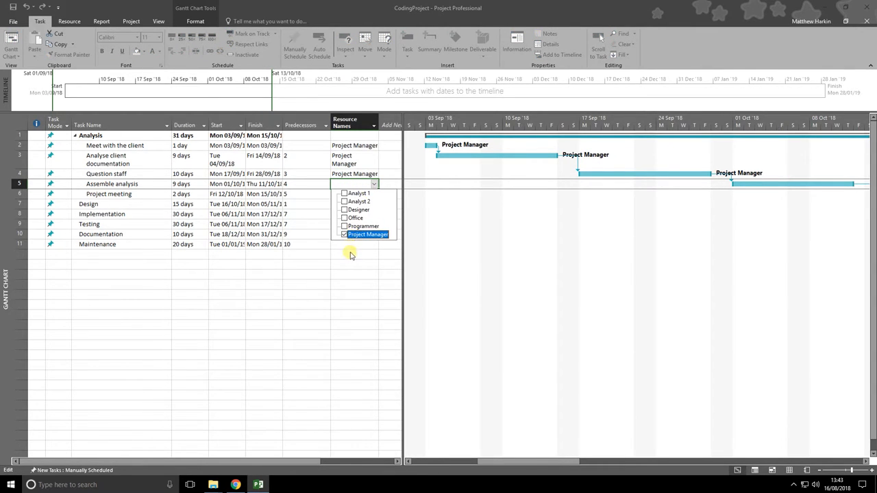
click(349, 251)
Assign the Project Manager resource to the task Project meeting.
click(352, 194)
click(374, 194)
click(344, 245)
click(343, 261)
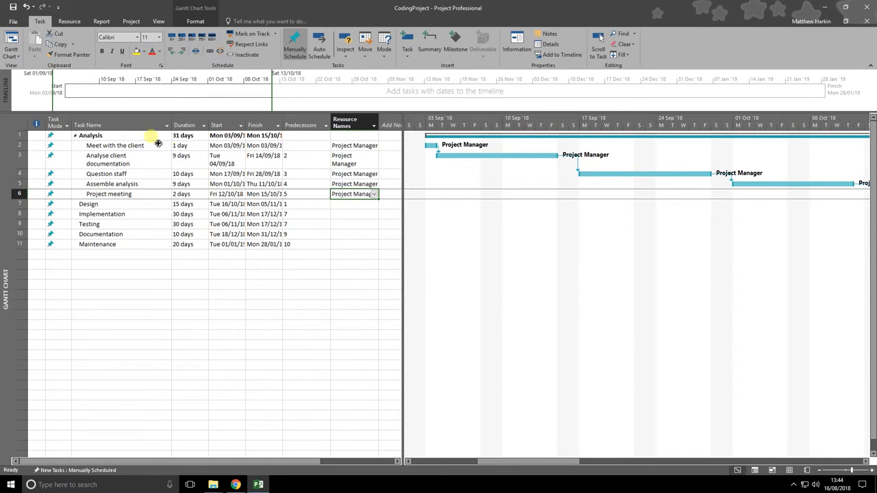
Add Analyst 1 and Analyst 2 to the resources of the task Meet with the client.
click(374, 146)
click(376, 146)
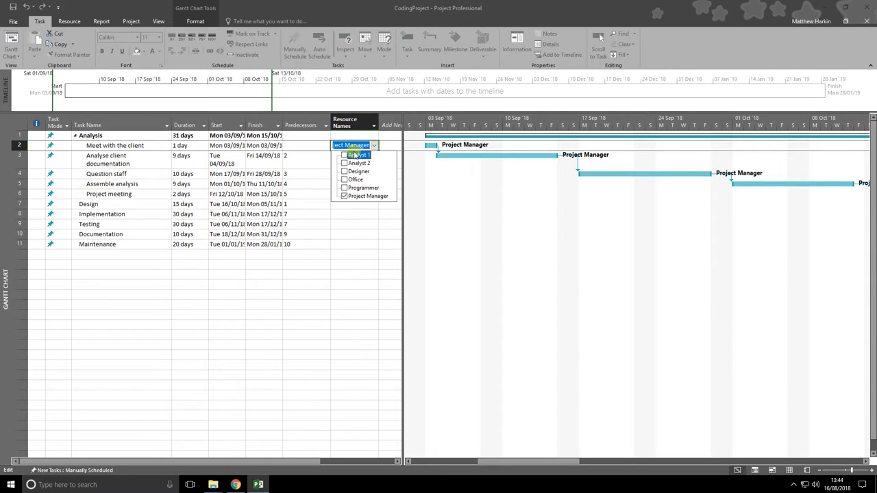
click(345, 156)
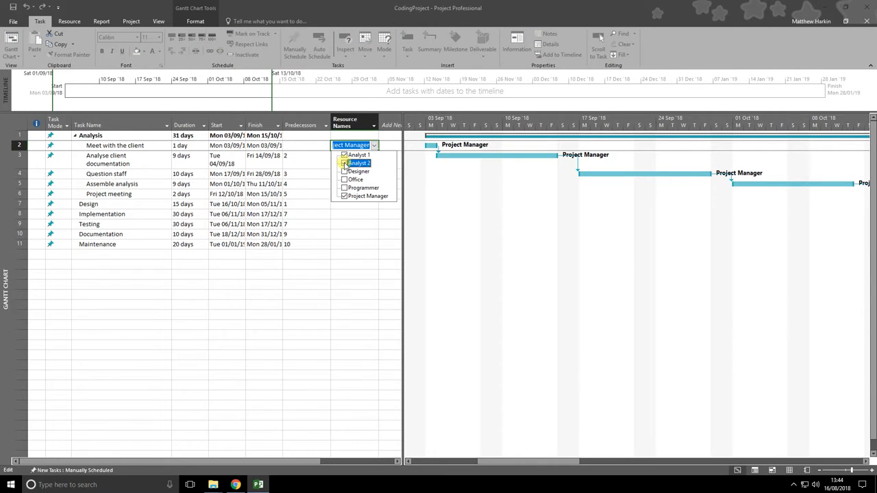
click(342, 235)
Add Analyst 1 and Analyst 2 to the resources of the task Analyse client documentation.
click(369, 166)
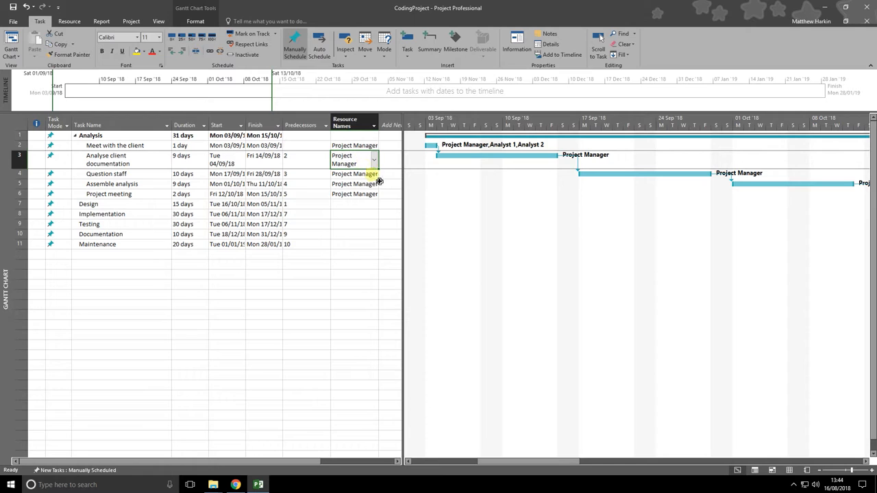
click(376, 163)
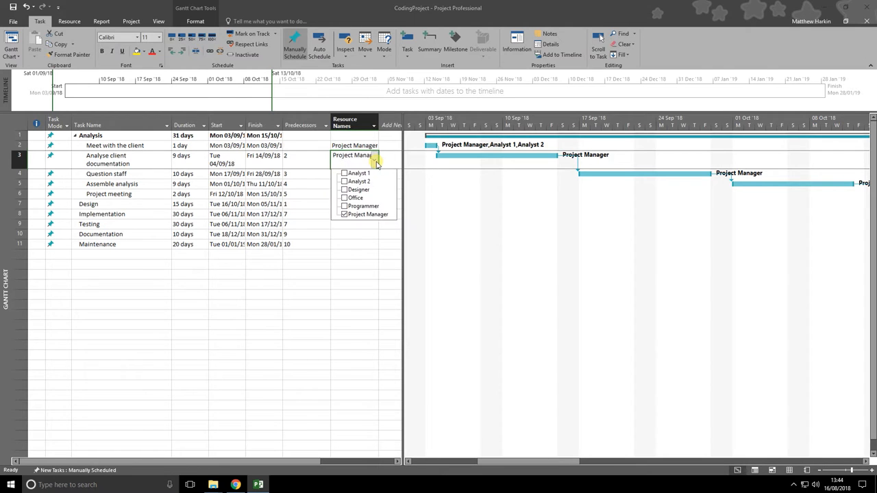
click(345, 173)
click(345, 182)
click(343, 244)
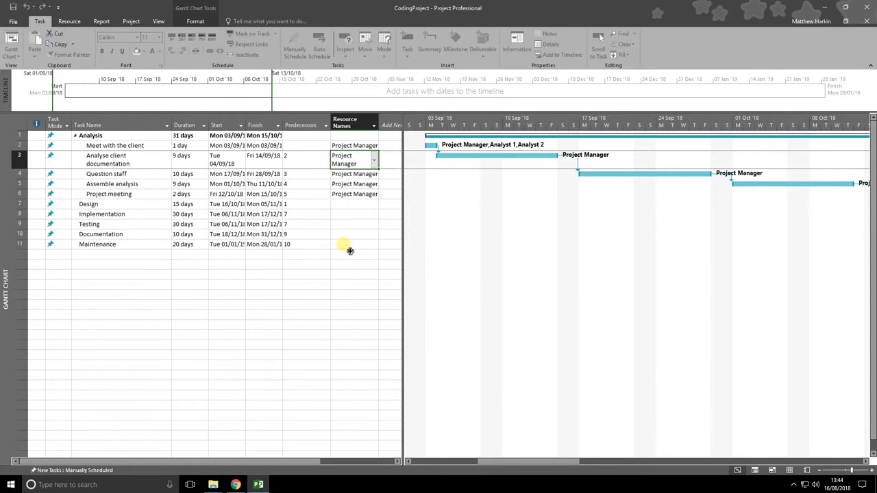
Add Analyst 1 and Analyst 2 to the resources of the task Question staff.
click(374, 175)
click(375, 175)
click(345, 183)
click(344, 191)
click(342, 251)
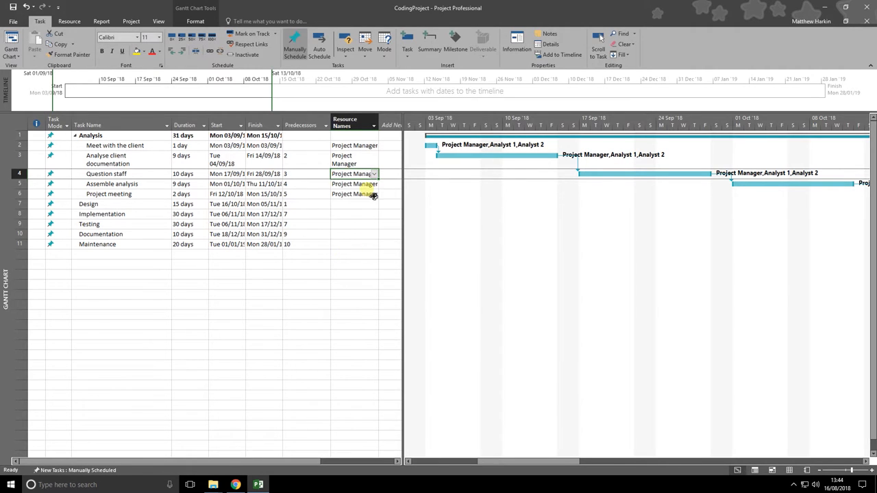
Add Analyst 1, Analyst 2 and Programmer to the resources of the task Assemble analysis.
click(368, 186)
click(376, 185)
click(345, 193)
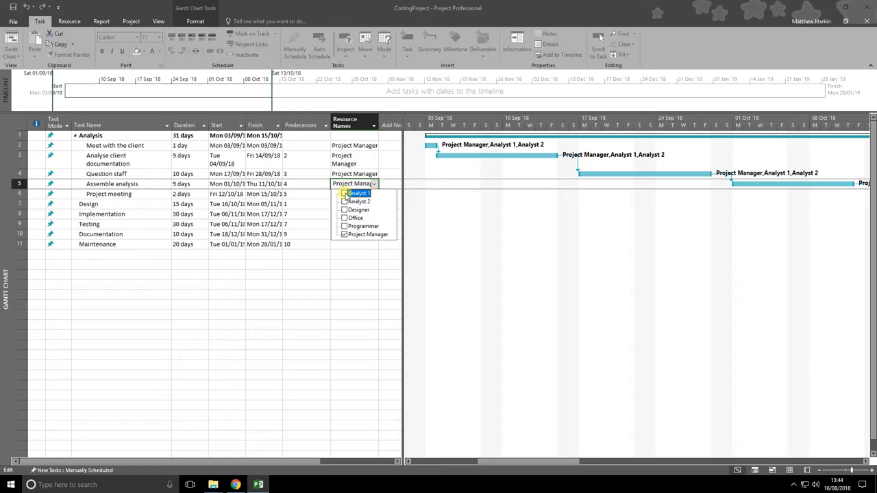
click(345, 201)
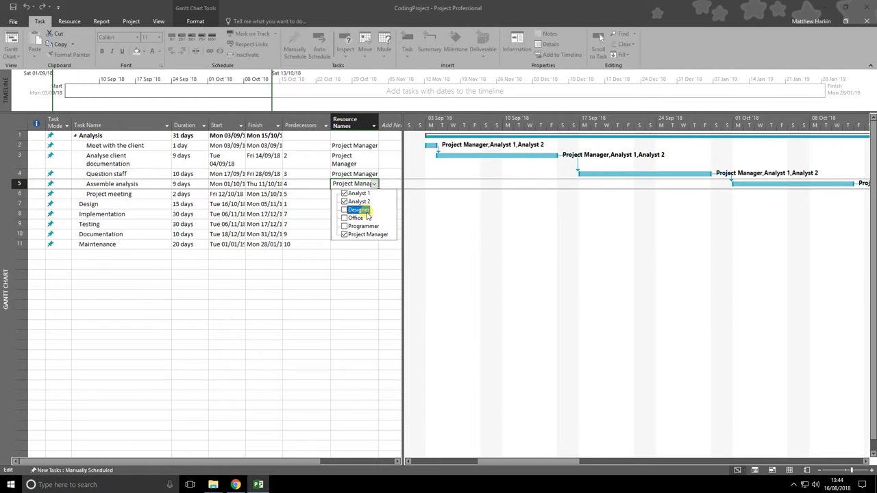
click(344, 226)
click(354, 268)
Add Analyst 1, Analyst 2, Designer and Programmer to the resources of the task Project meeting.
click(372, 195)
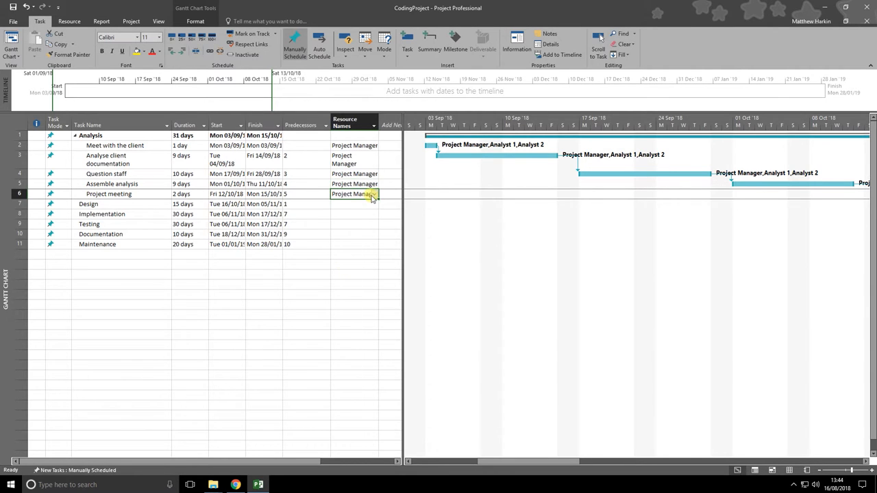
click(372, 195)
click(344, 212)
click(344, 220)
click(345, 236)
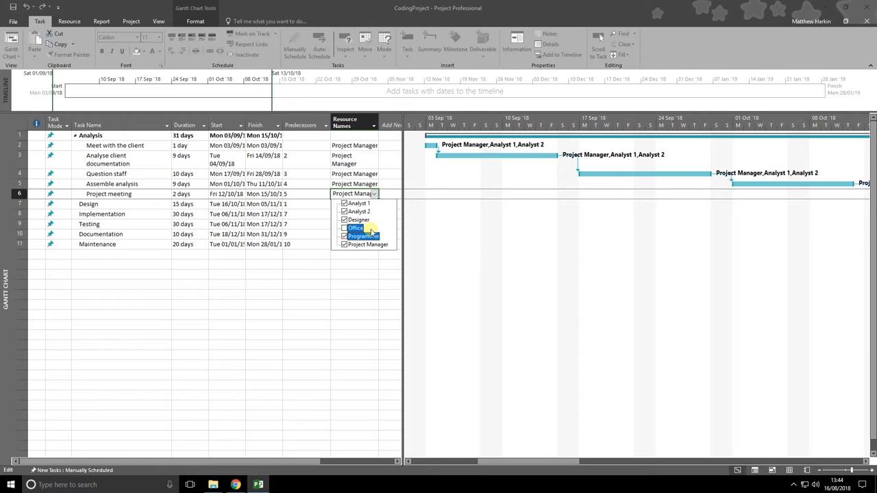
click(348, 277)
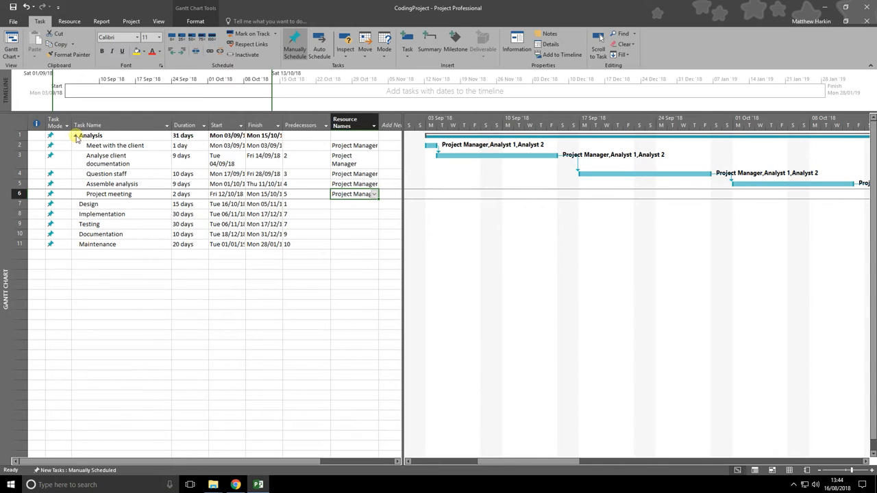
Add a task named Rent out offices in the row below Maintenance.
click(86, 255)
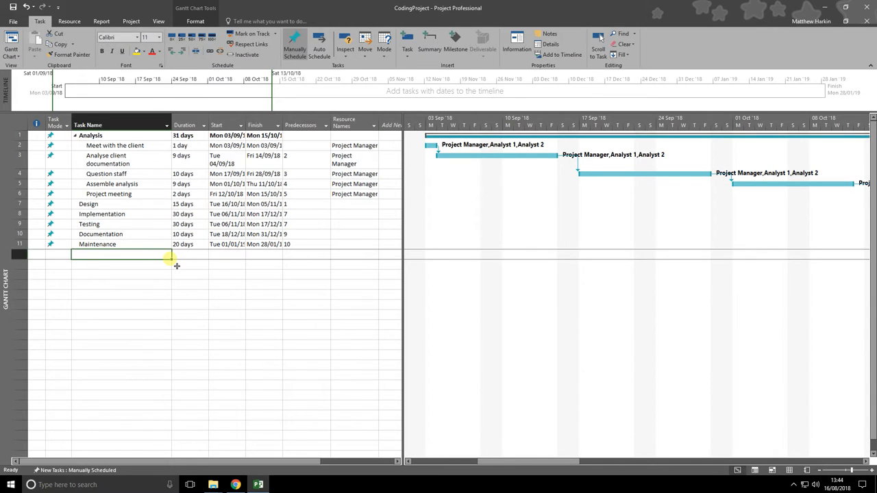
text(Rent out offices)
key(Return)
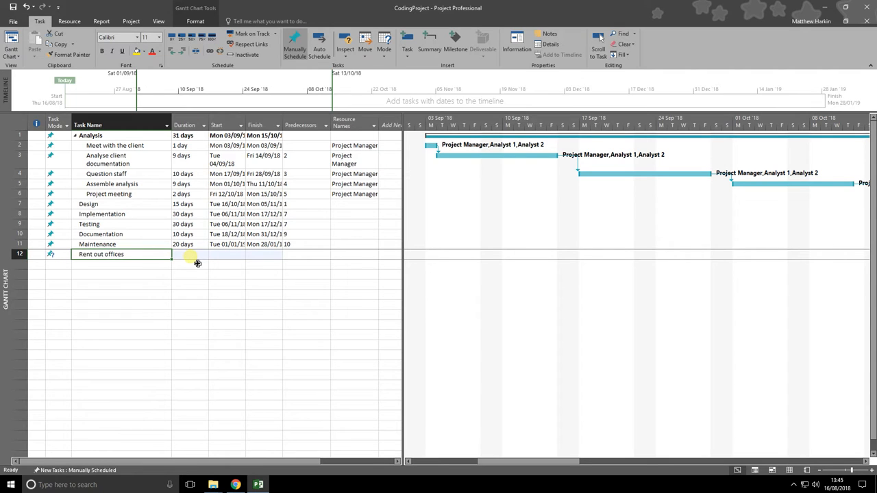
Set the start date of the task Rent out offices to Monday 3 September 2018.
click(198, 263)
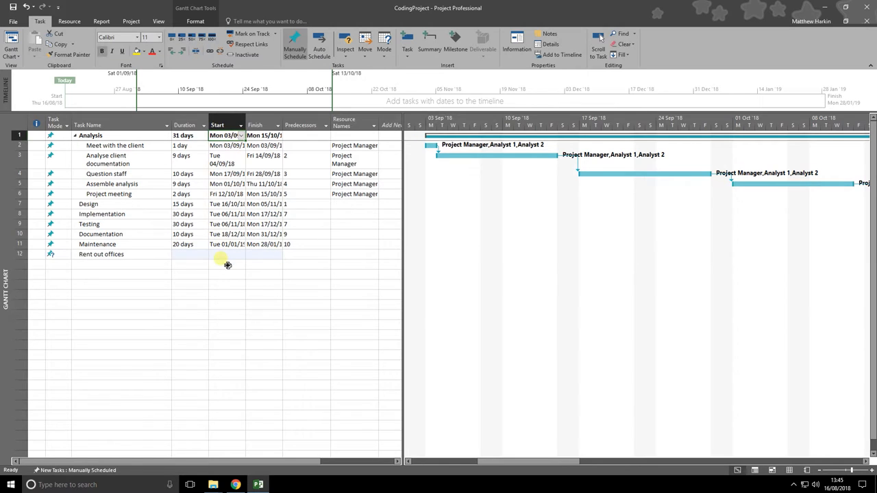
click(231, 255)
click(241, 254)
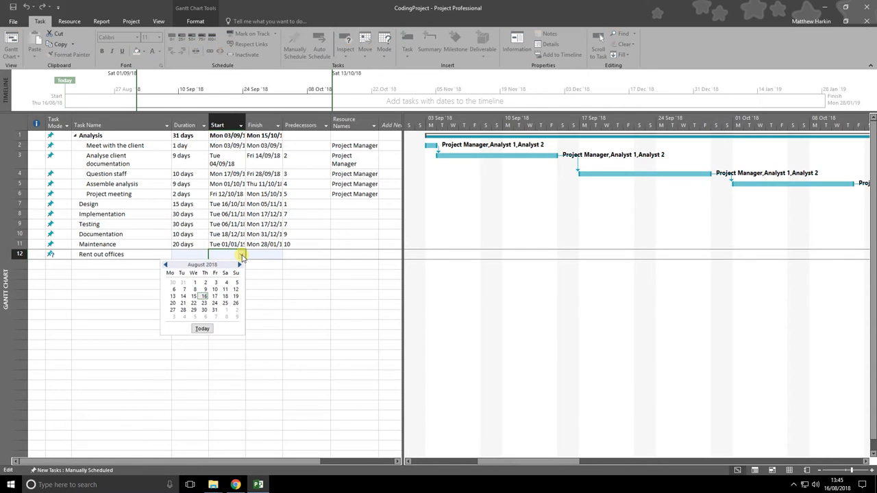
click(239, 264)
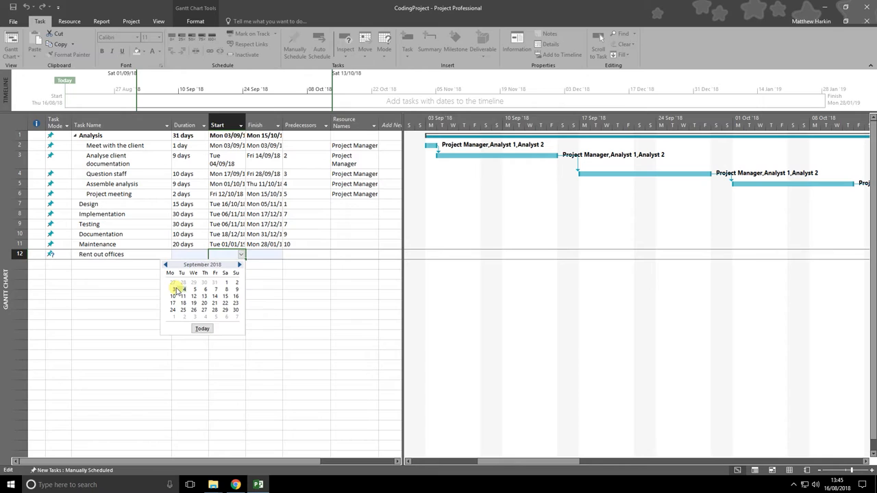
click(173, 289)
Set the finish date of the task Rent out offices to Monday 28 January 2019.
click(267, 256)
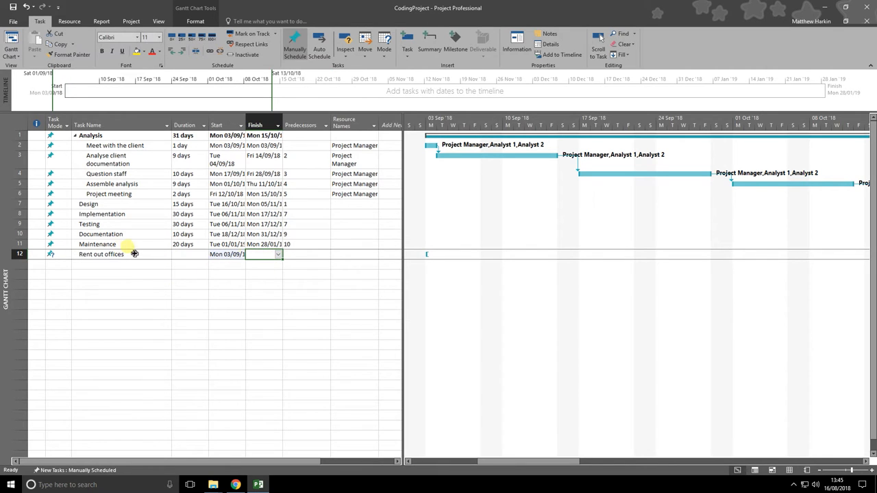
click(279, 256)
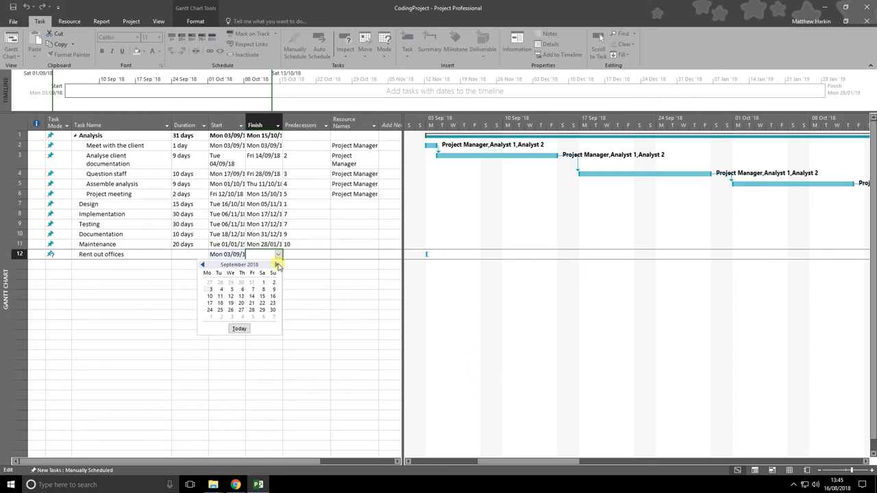
click(276, 265)
click(276, 264)
click(277, 264)
click(276, 265)
click(209, 310)
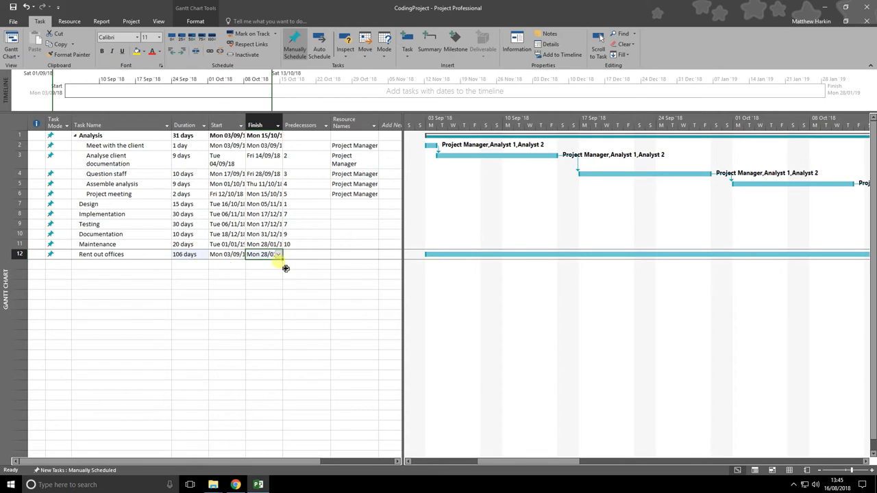
Assign the Office resource to the task Rent out offices.
click(351, 256)
click(375, 255)
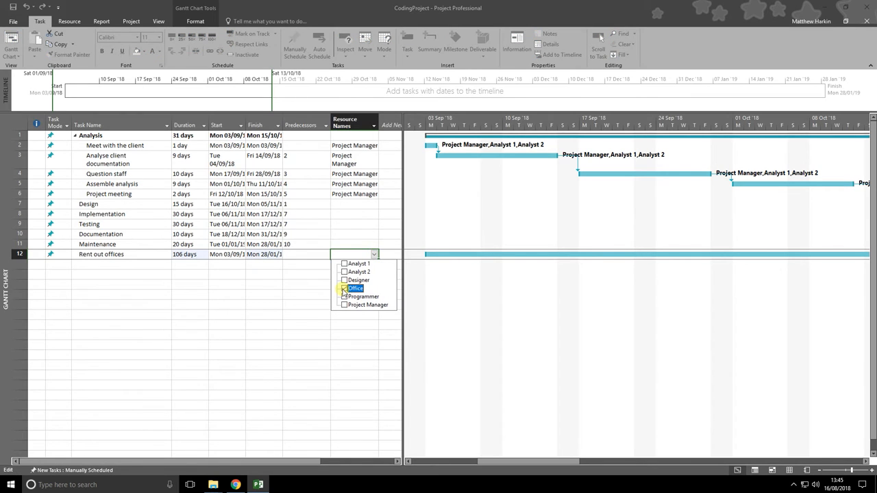
click(226, 274)
click(230, 276)
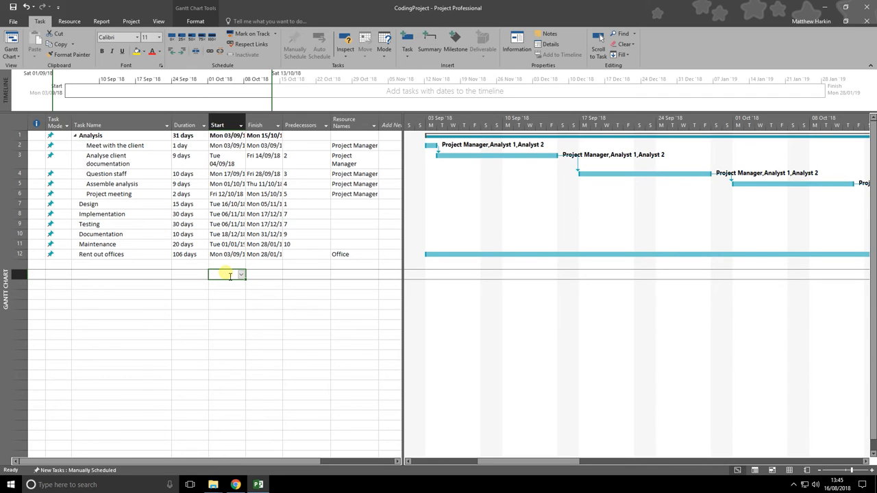
Check the duration of Rent out offices, then open Calculator and set it to Standard mode.
click(187, 254)
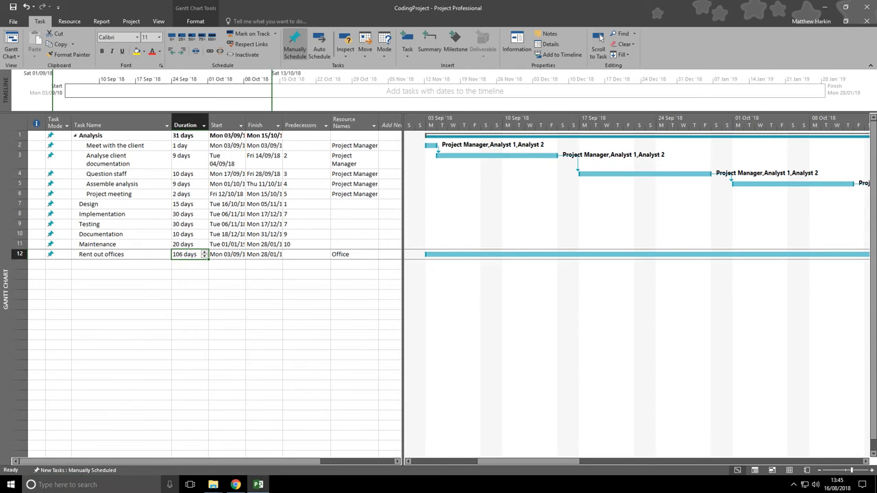
click(51, 484)
text(calc)
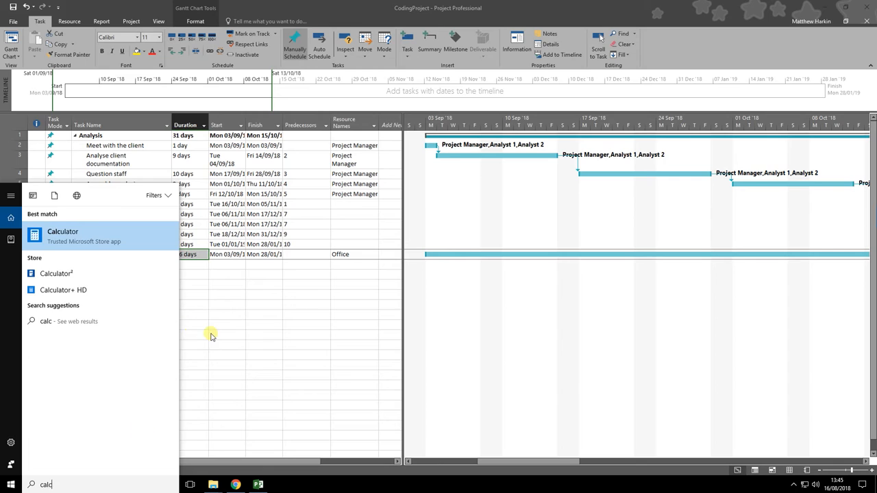
key(Return)
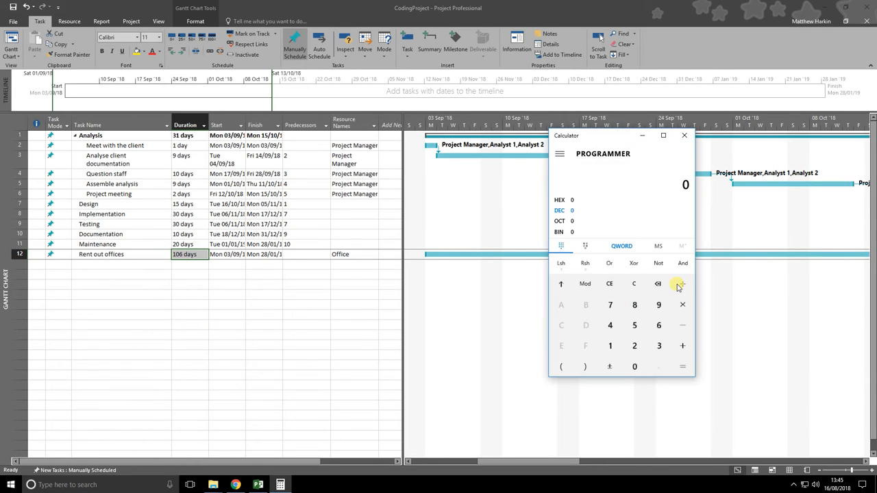
click(560, 154)
click(601, 176)
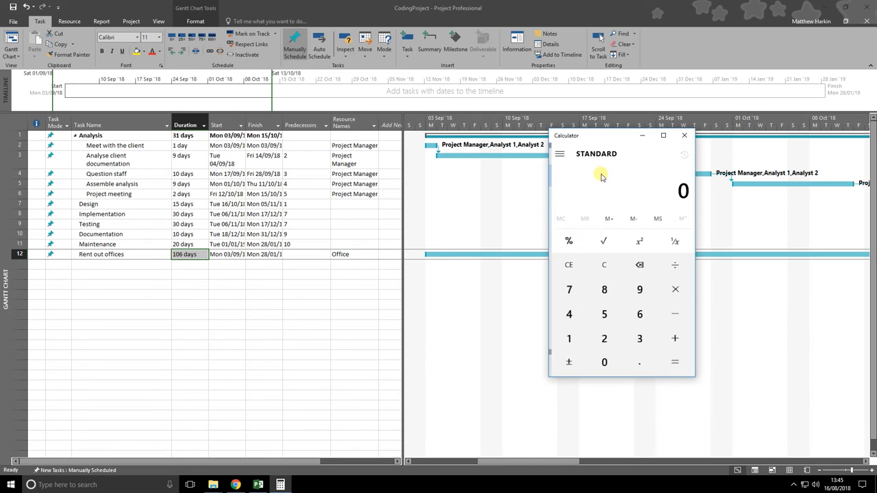
Calculate 106 divided by 7 to convert the rental duration to weeks, then close Calculator.
click(567, 339)
click(602, 364)
click(637, 317)
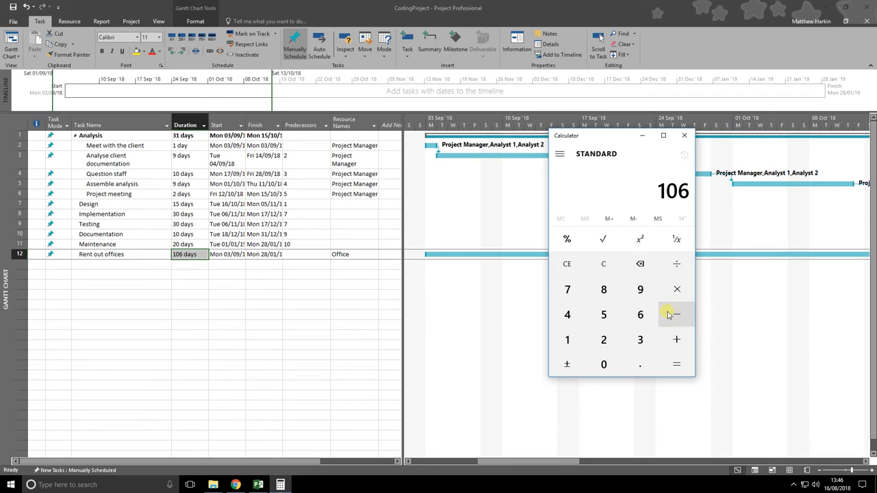
click(673, 264)
click(567, 293)
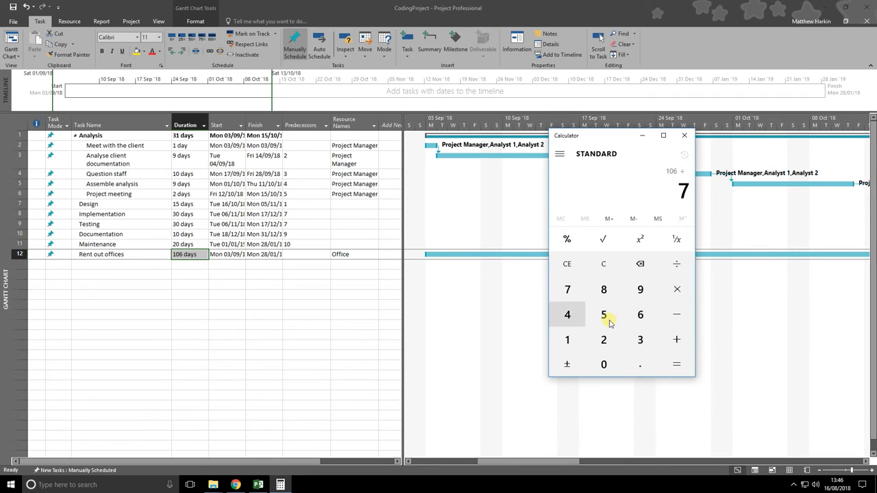
click(675, 364)
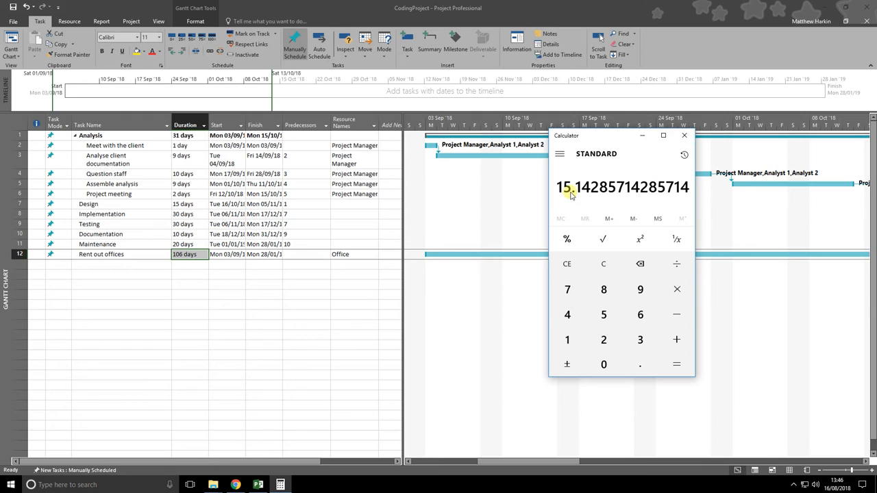
click(684, 135)
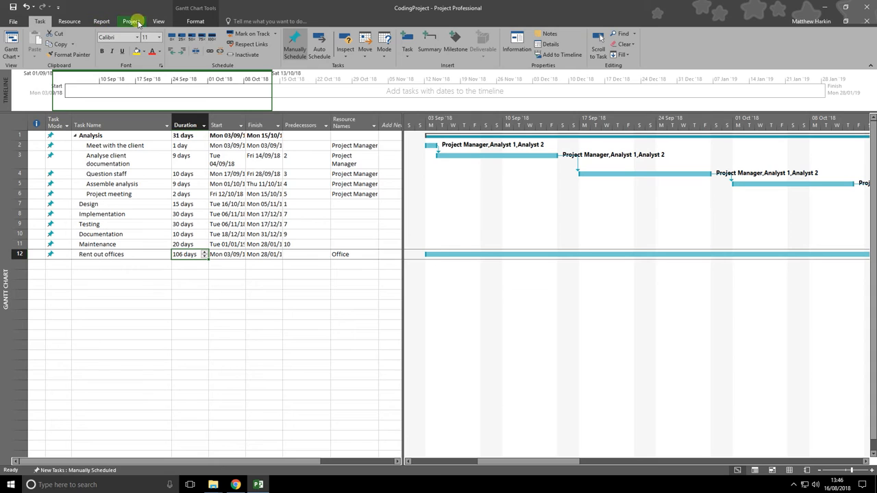
Set the Office resource's cost per use to £1,600 in the resource sheet.
click(159, 21)
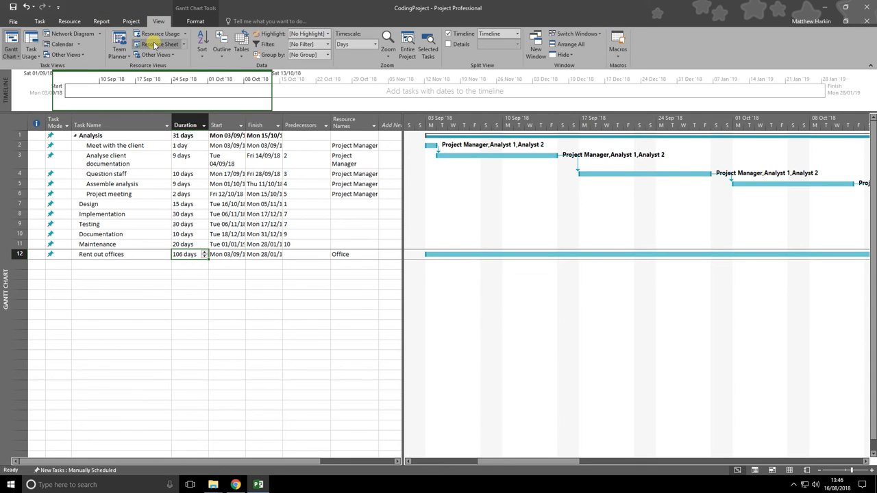
click(154, 44)
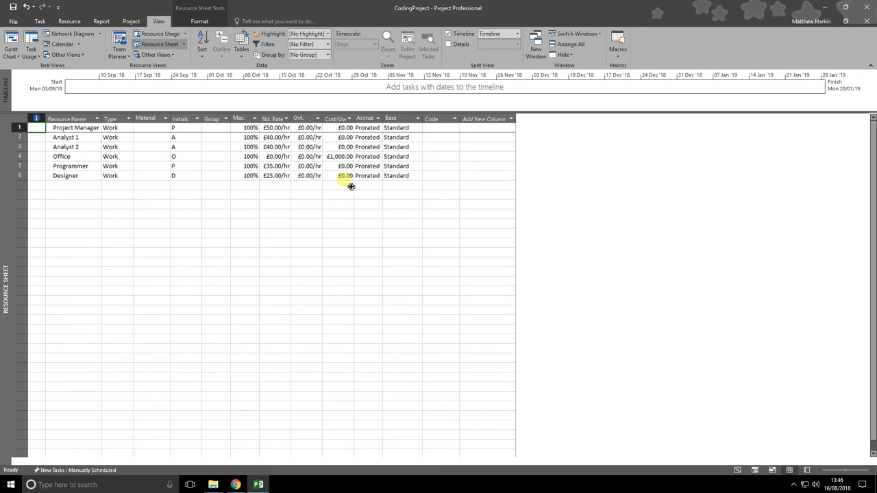
click(348, 158)
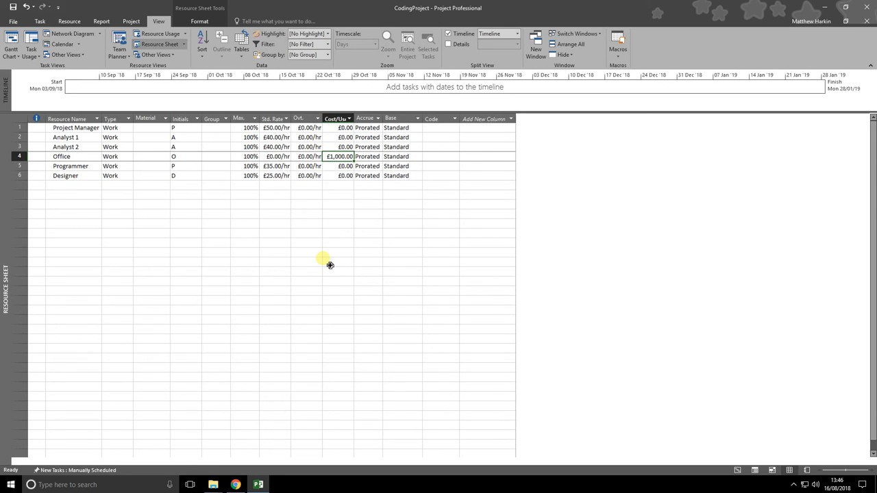
text(16)
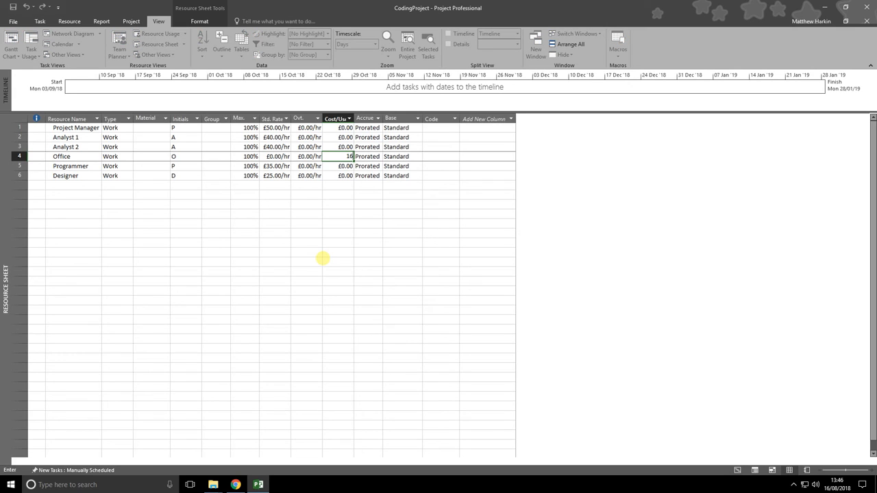
key(Return)
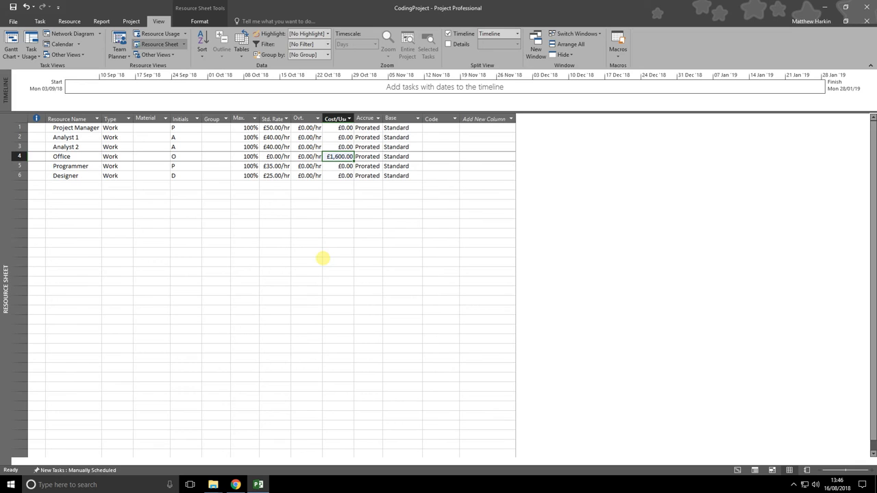
Return to the Gantt chart and review the resources assigned to Project meeting and Rent out offices.
click(11, 39)
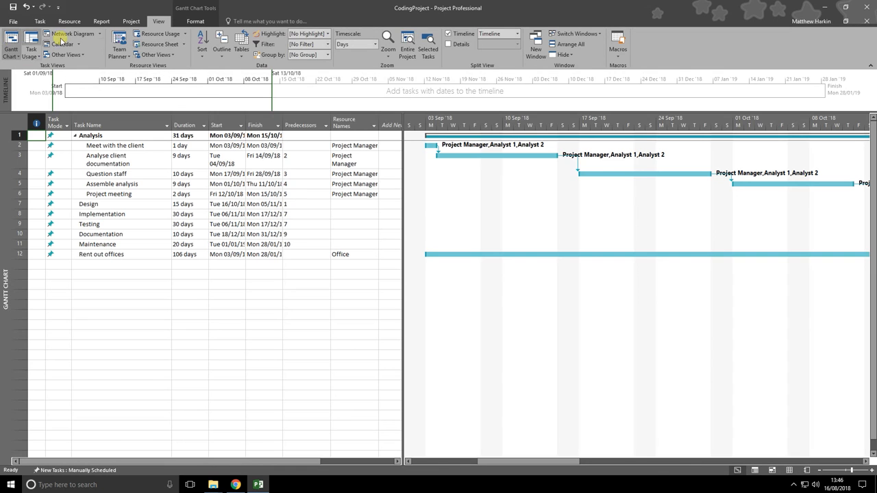
click(39, 21)
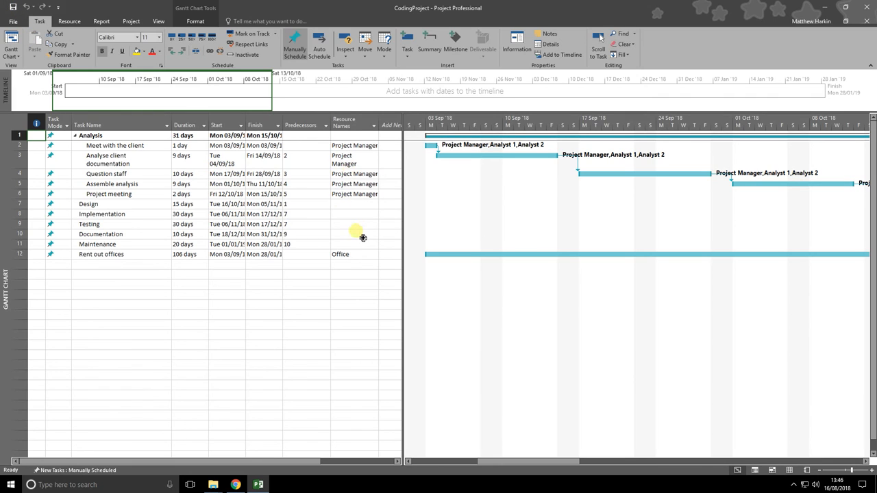
click(355, 194)
click(374, 194)
click(335, 277)
click(359, 255)
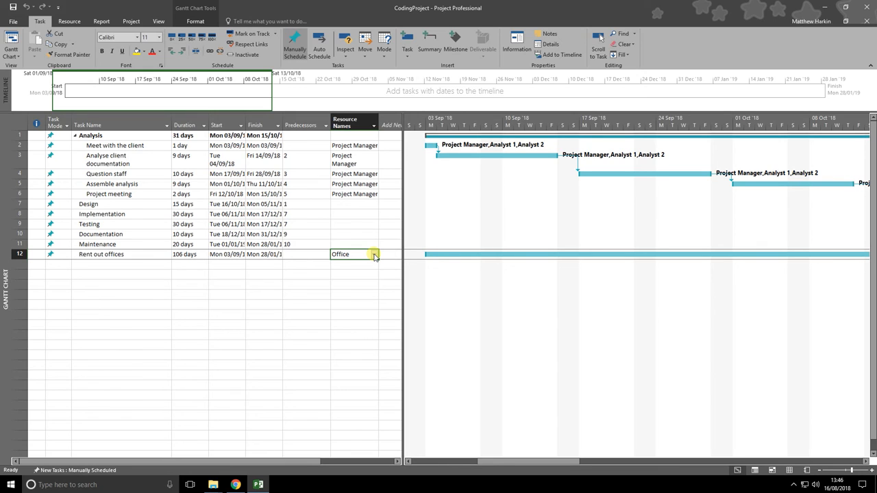
click(329, 287)
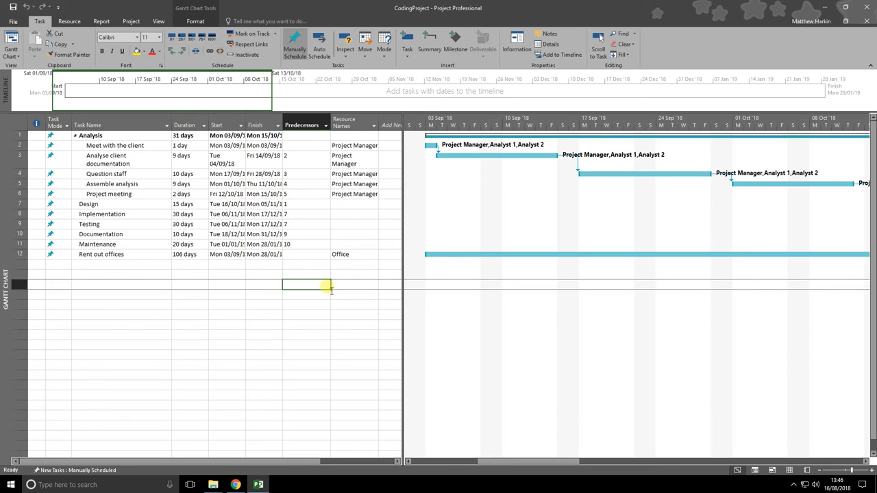